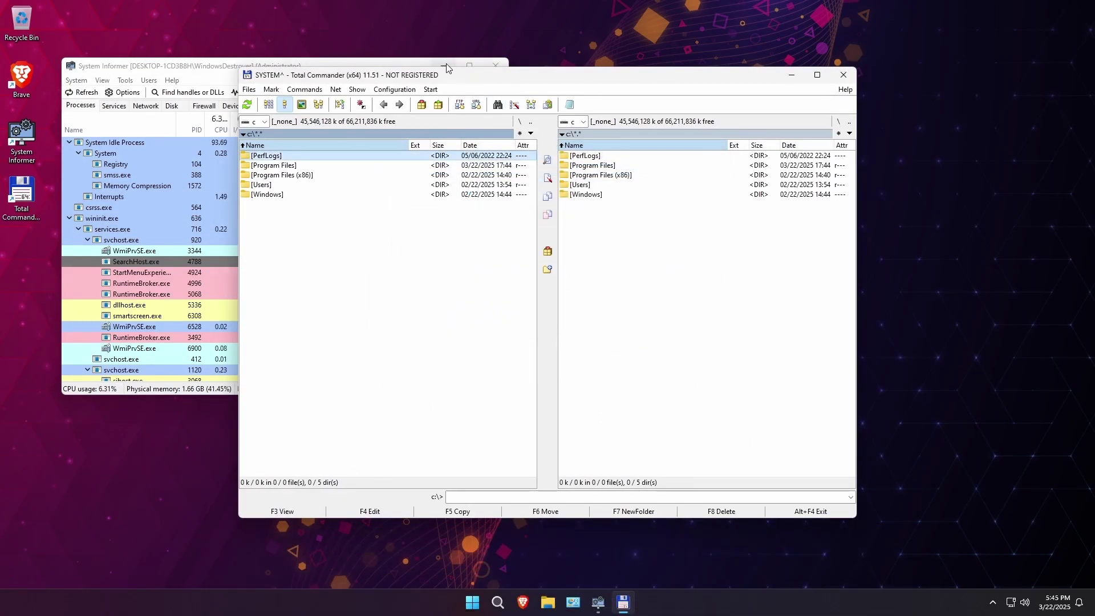
Step: Switch the second file pane of Total Commander to drive E
{"action": "left_click", "coordinate": [447, 67]}
{"action": "left_click", "coordinate": [583, 123]}
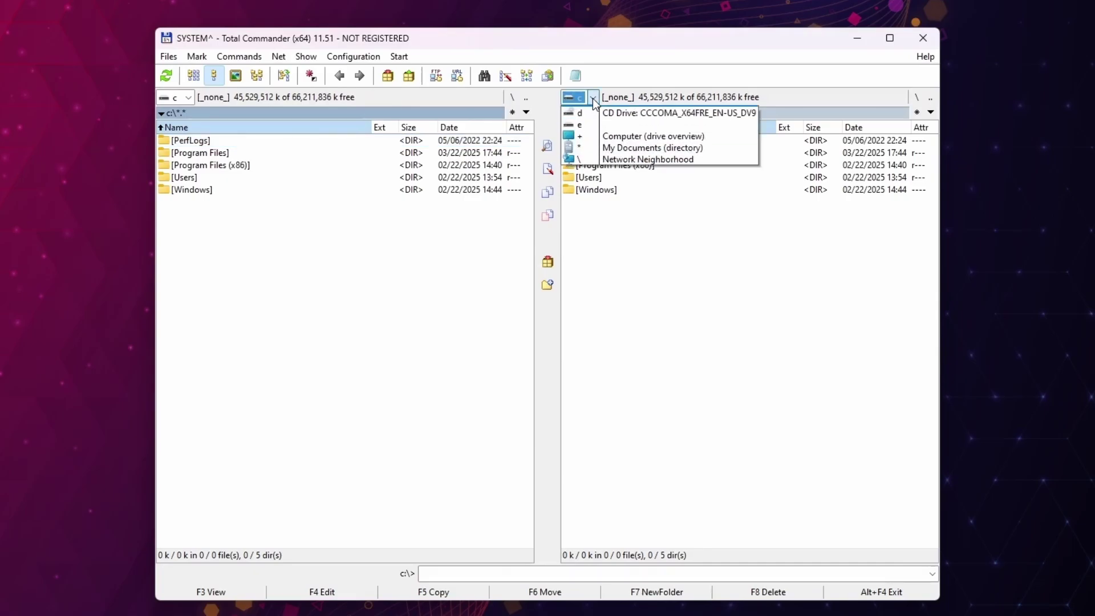
{"action": "left_click", "coordinate": [580, 135]}
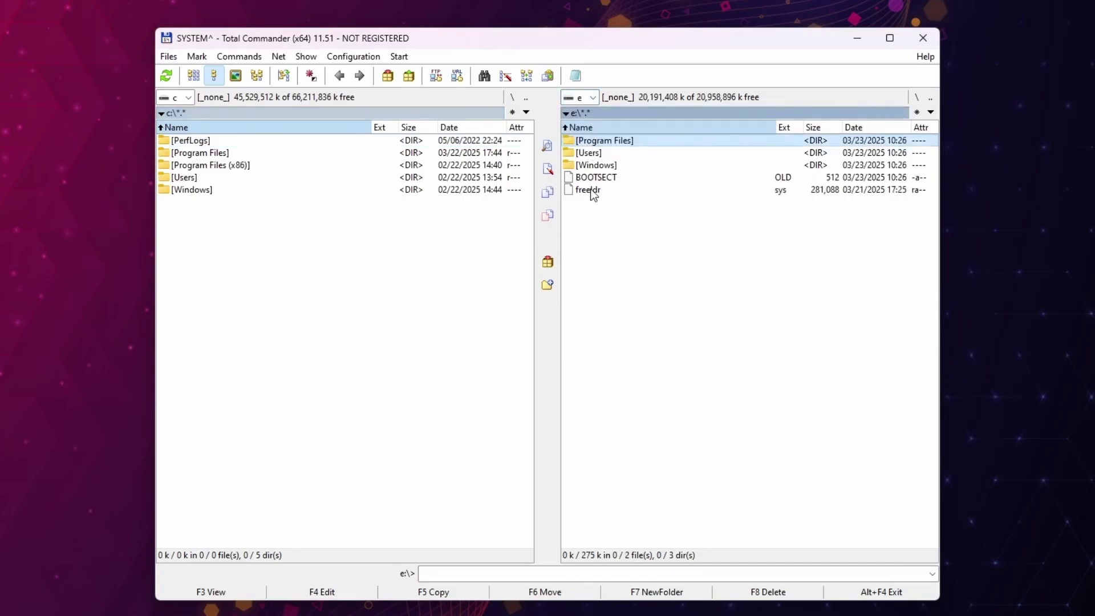
Step: Copy all files and folders from the root of drive E to drive C, overwriting all existing files
{"action": "key", "text": "ctrl+a"}
{"action": "key", "text": "F5"}
{"action": "key", "text": "Return"}
{"action": "left_click", "coordinate": [458, 349]}
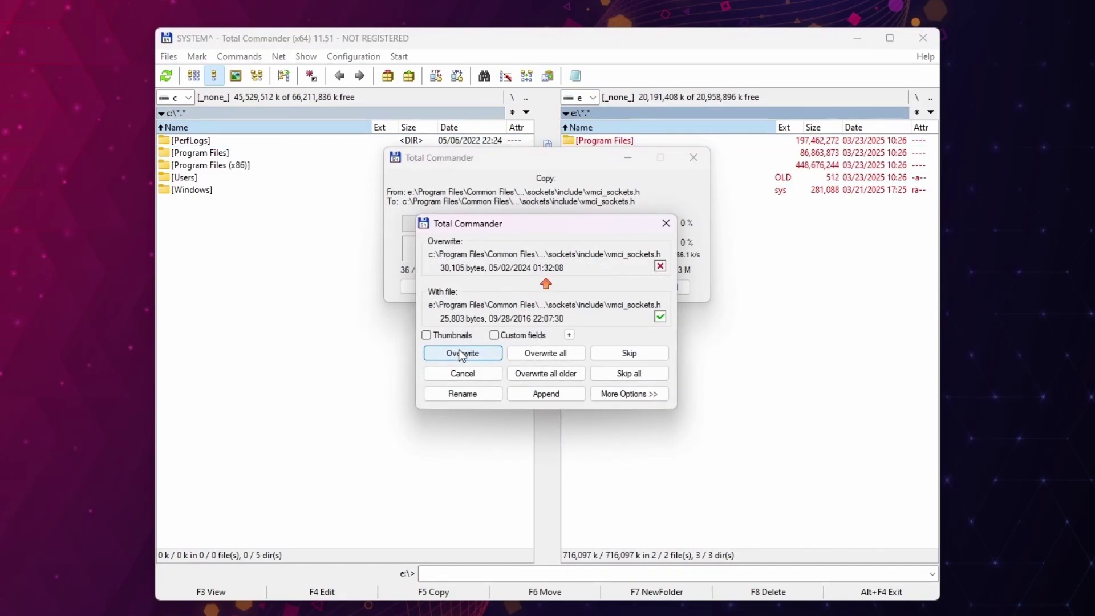
{"action": "left_click", "coordinate": [543, 351]}
{"action": "left_click", "coordinate": [482, 323]}
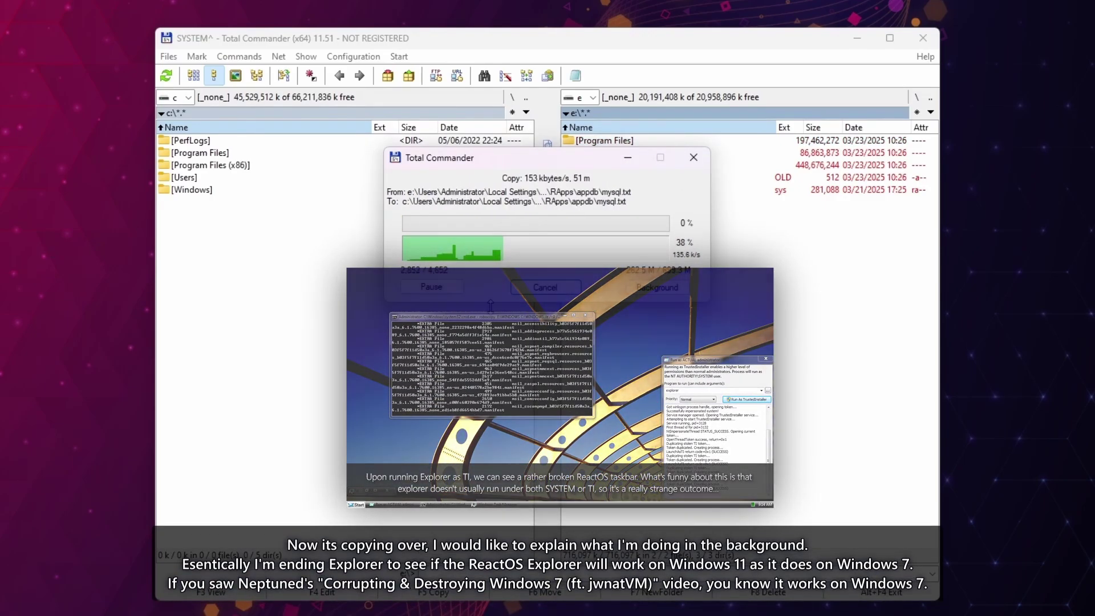
{"action": "left_click", "coordinate": [485, 342]}
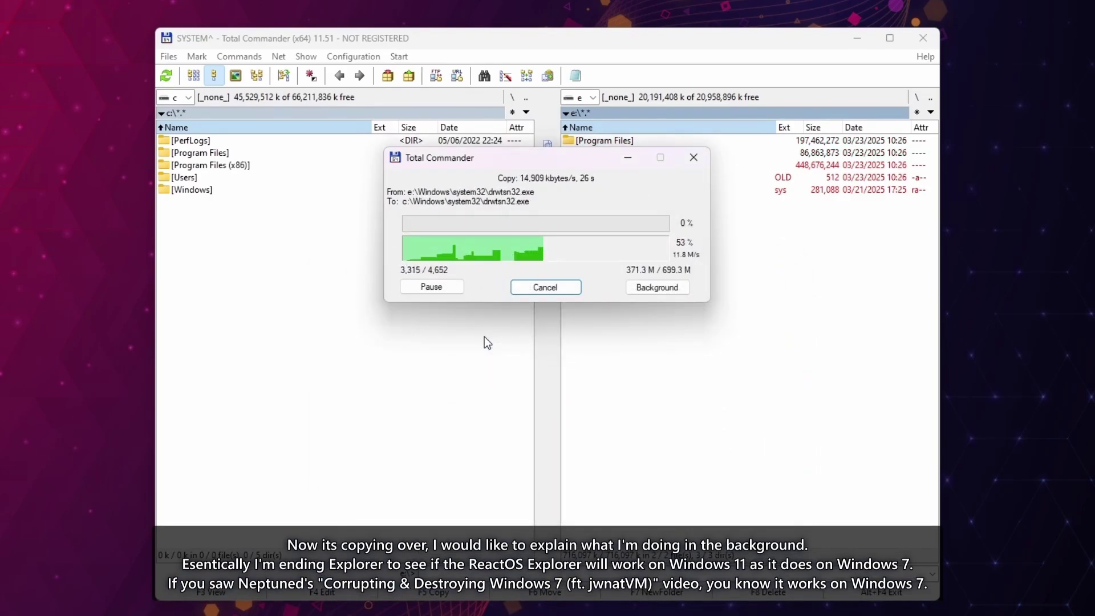
Step: Try to force-terminate Explorer from a Command Prompt in C:\Windows with taskkill /f /im explorer.exe
{"action": "key", "text": "super"}
{"action": "type", "text": "cmd"}
{"action": "left_click", "coordinate": [441, 312]}
{"action": "type", "text": "cd.."}
{"action": "key", "text": "Return"}
{"action": "type", "text": "taskkill /f /im explorer.exe"}
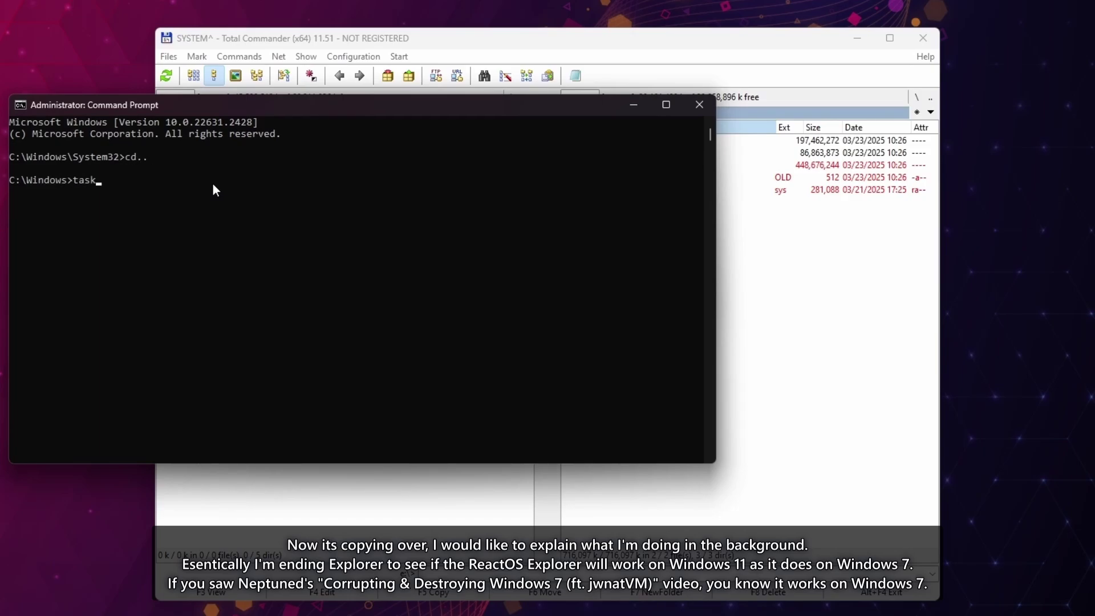
{"action": "key", "text": "Return"}
{"action": "key", "text": "Up"}
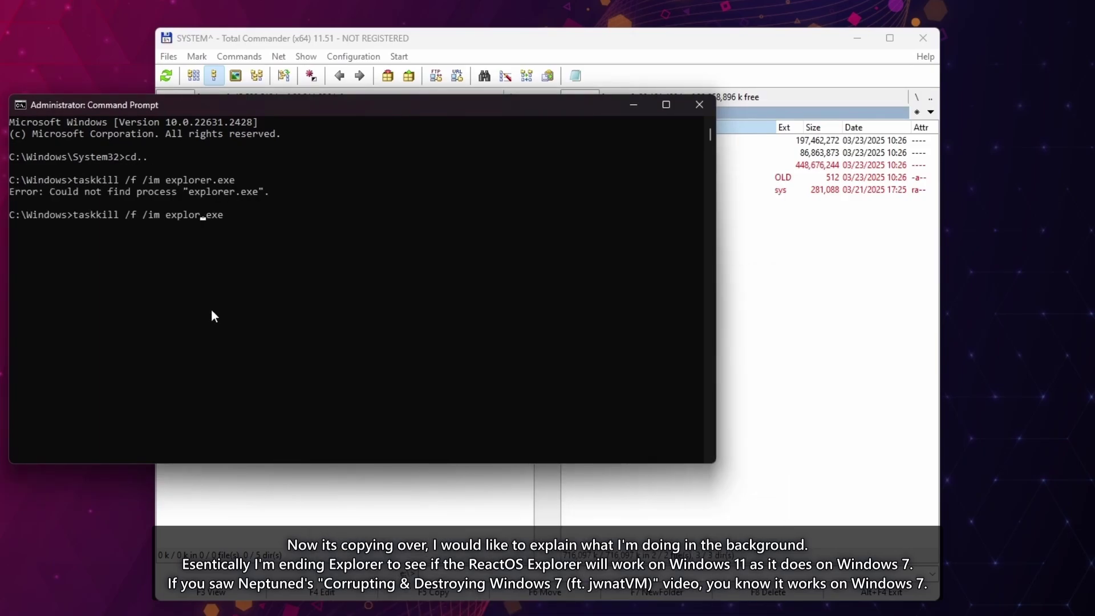
{"action": "key", "text": "Return"}
{"action": "key", "text": "Up"}
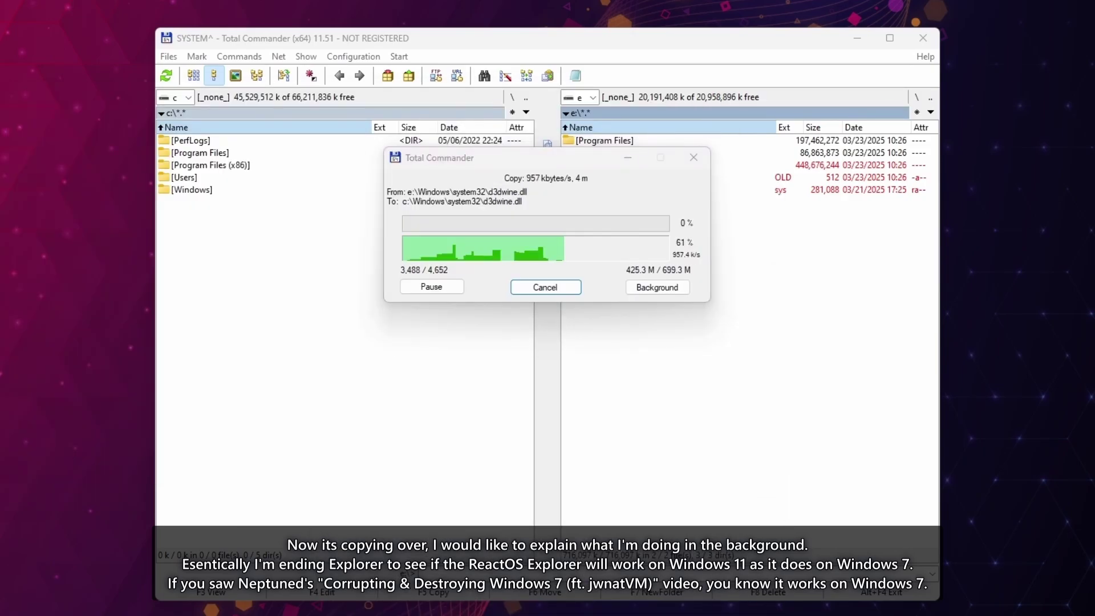
Step: Open Task Manager and end the Explorer process from its process list
{"action": "key", "text": "ctrl+shift+Escape"}
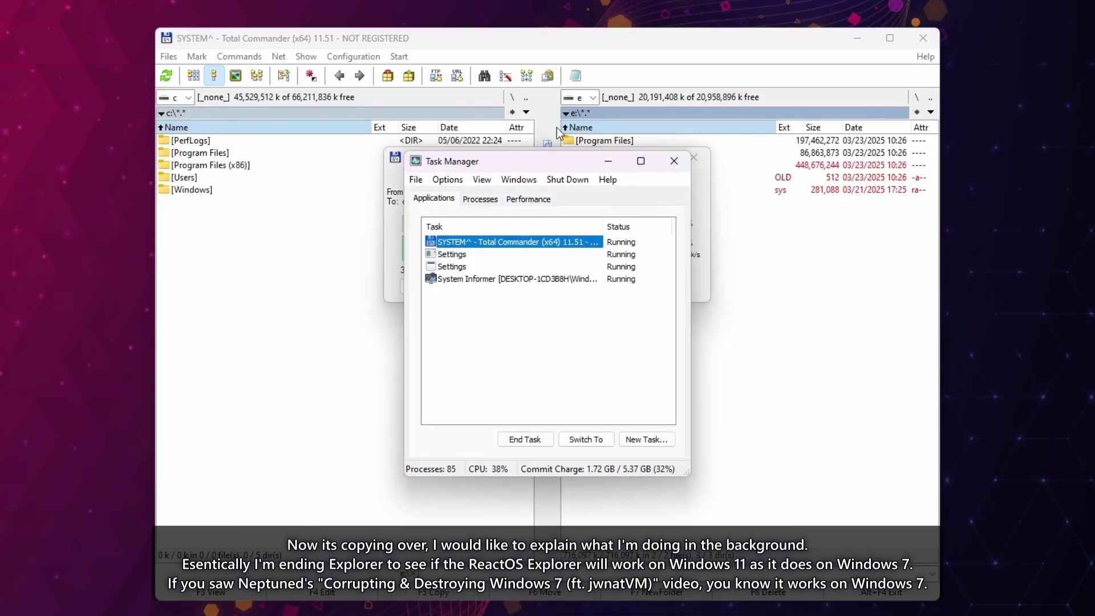
{"action": "left_click", "coordinate": [481, 196]}
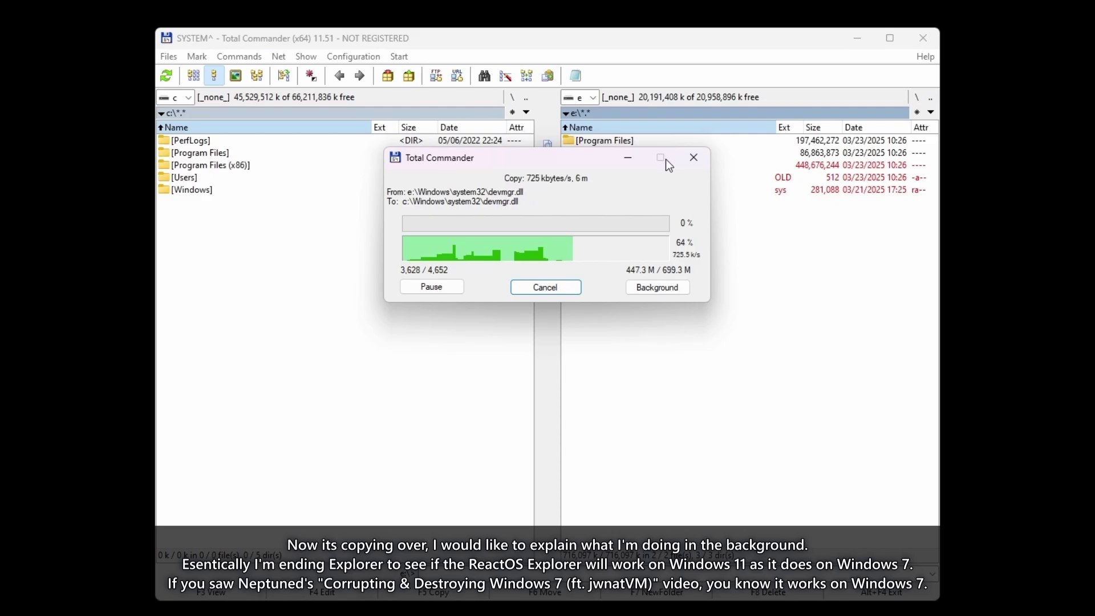
Step: Continue the file copy past the directory creation errors until it completes
{"action": "left_click", "coordinate": [481, 343]}
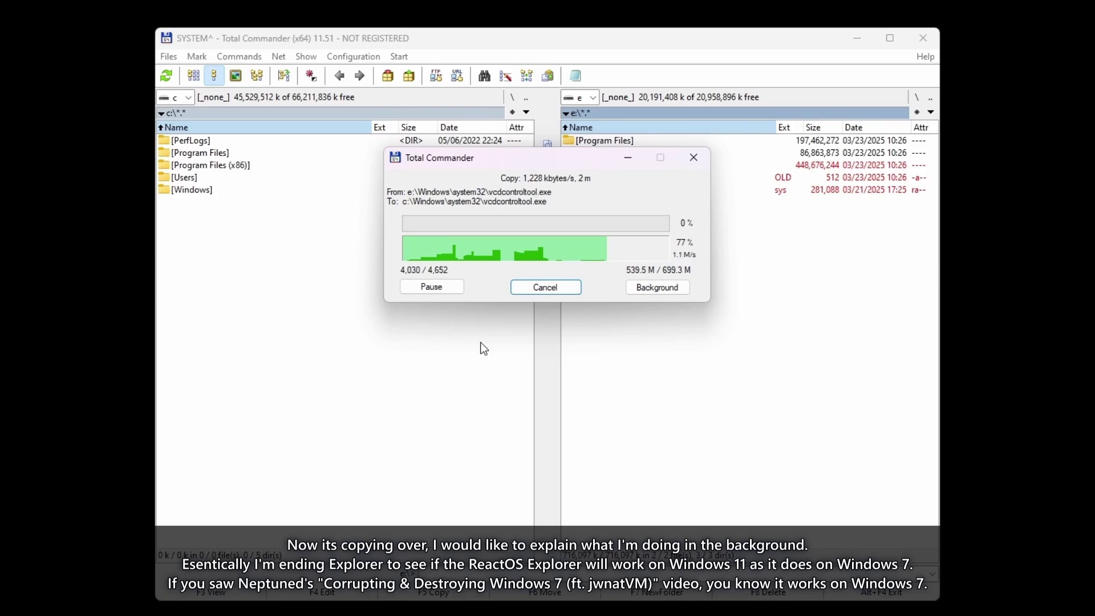
{"action": "left_click", "coordinate": [481, 342]}
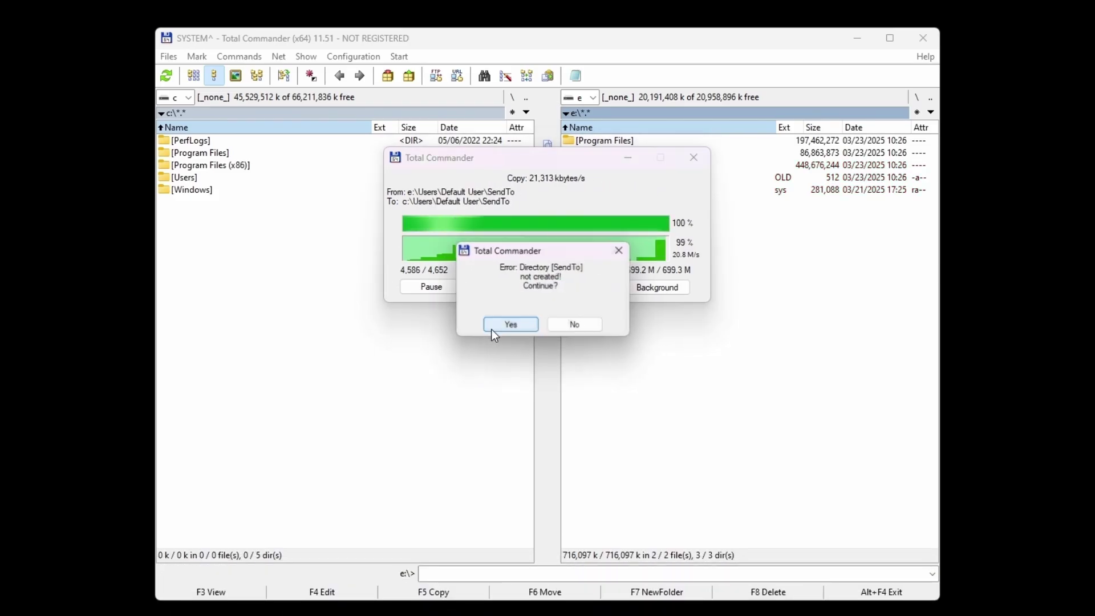
{"action": "left_click", "coordinate": [491, 328]}
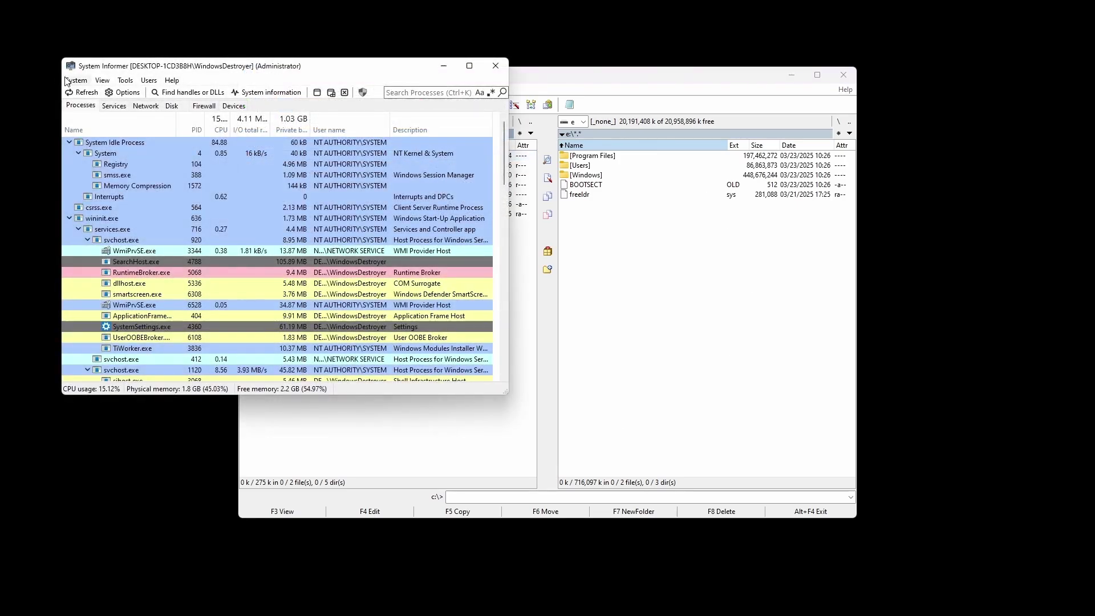
Step: Switch to System Informer and try to run explorer without administrative privileges
{"action": "left_click", "coordinate": [70, 81]}
{"action": "left_click", "coordinate": [86, 94]}
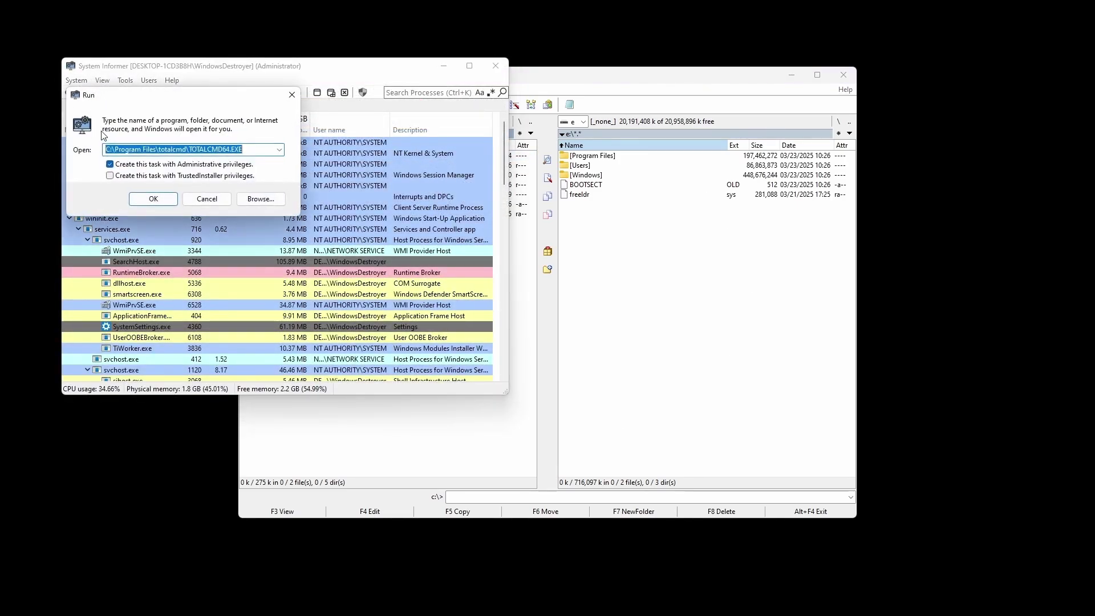
{"action": "left_click", "coordinate": [116, 162]}
{"action": "double_click", "coordinate": [128, 150]}
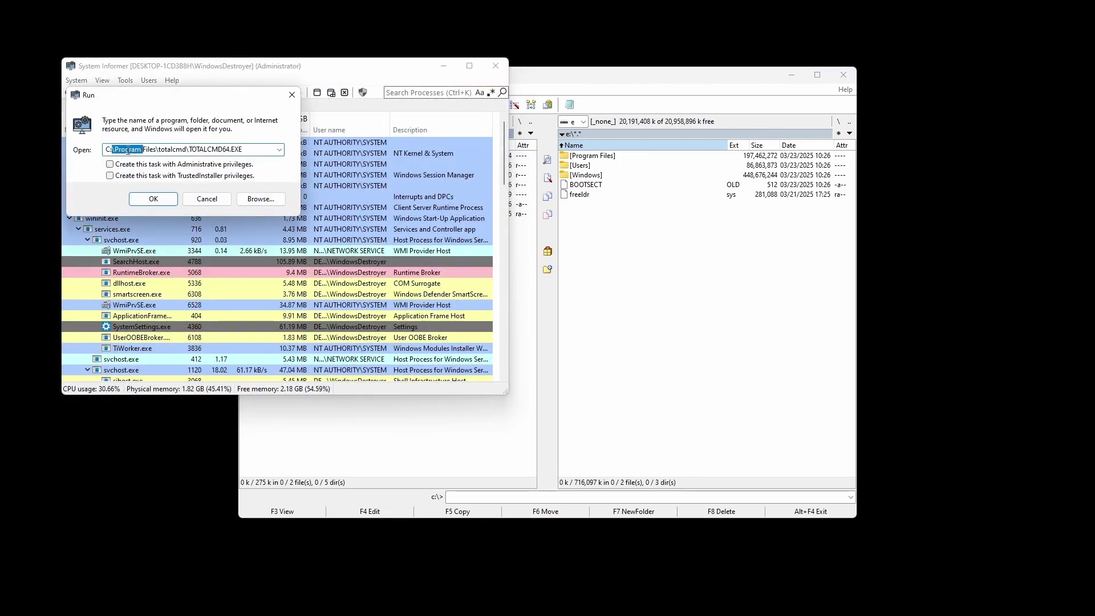
{"action": "type", "text": "explorer"}
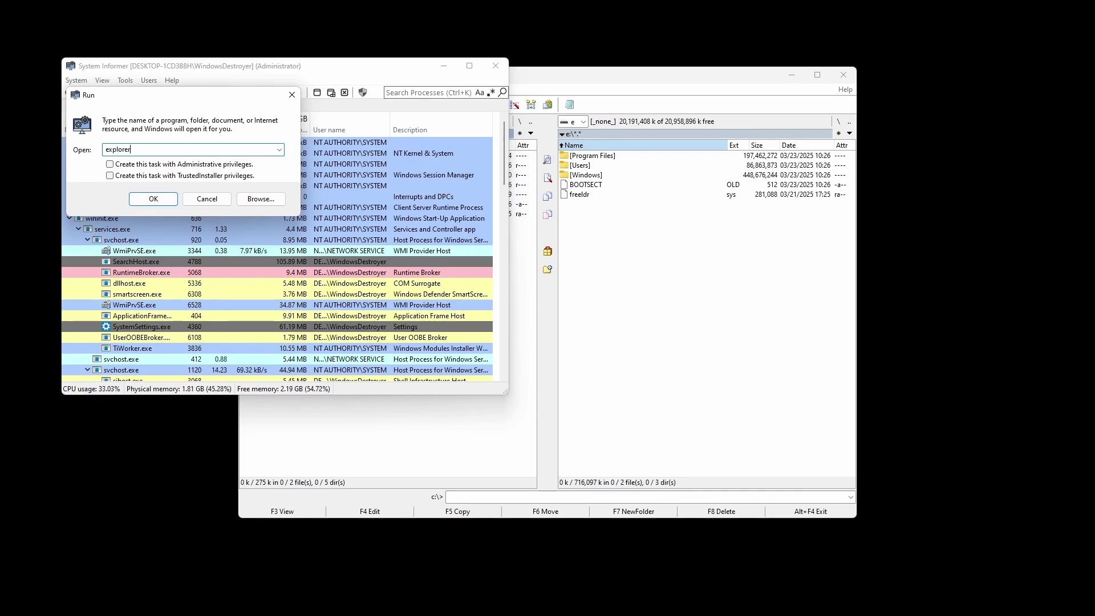
{"action": "key", "text": "Return"}
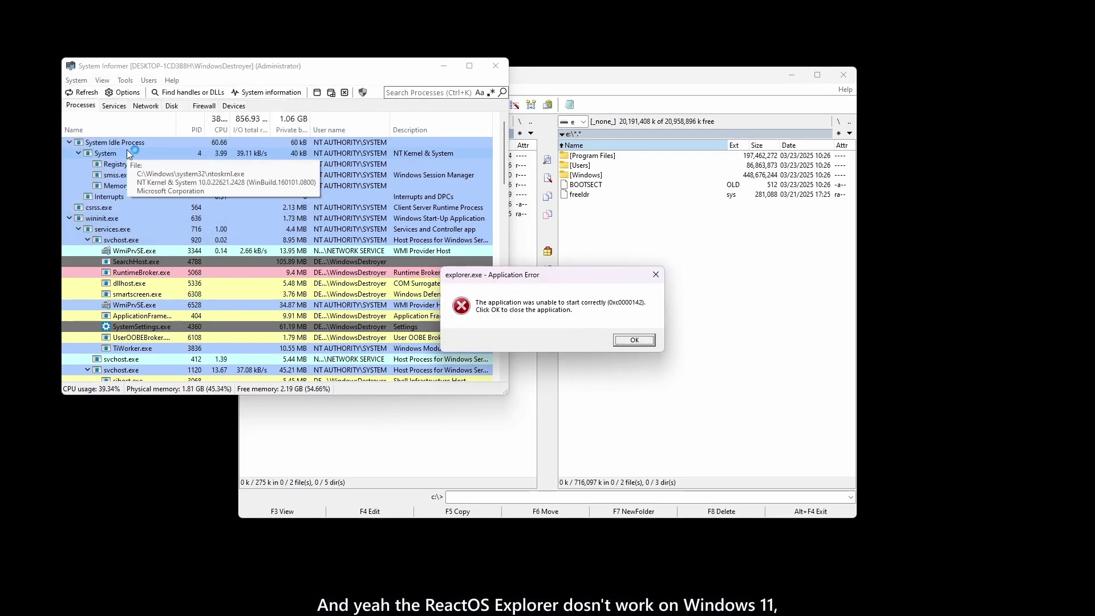
{"action": "left_click", "coordinate": [627, 342]}
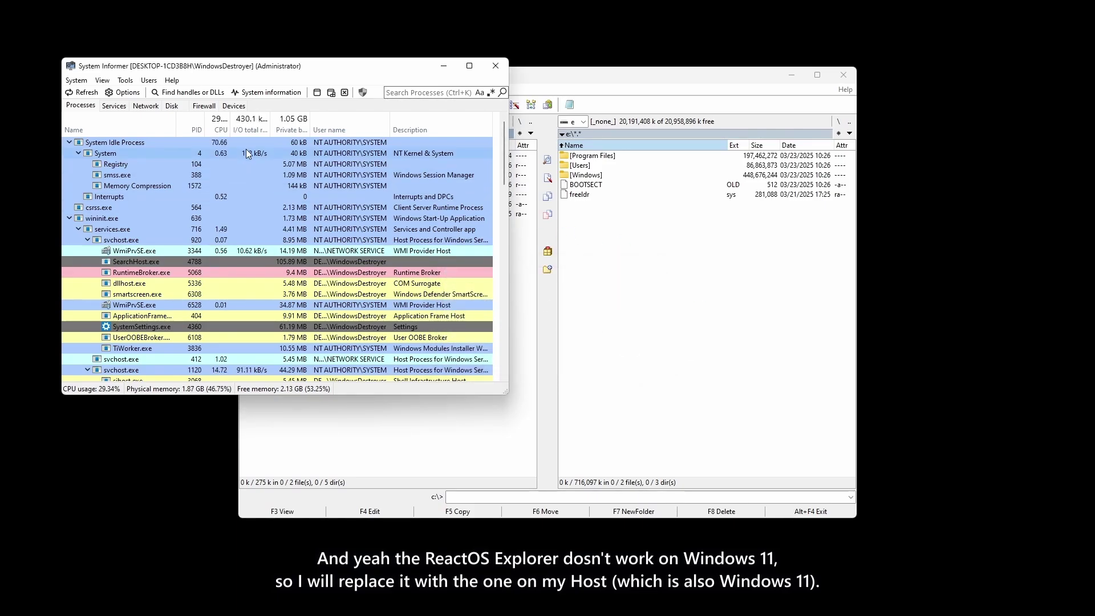
Step: Browse to the Desktop from System Informer's Run dialog and copy the explorer.exe stored there
{"action": "left_click", "coordinate": [82, 80]}
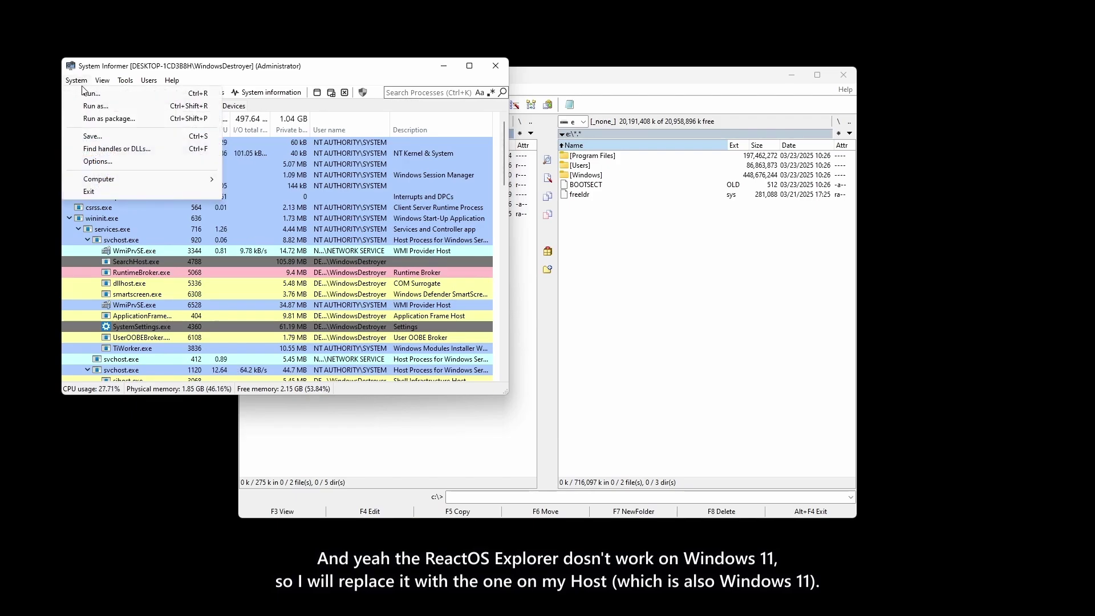
{"action": "left_click", "coordinate": [88, 93]}
{"action": "left_click", "coordinate": [242, 200]}
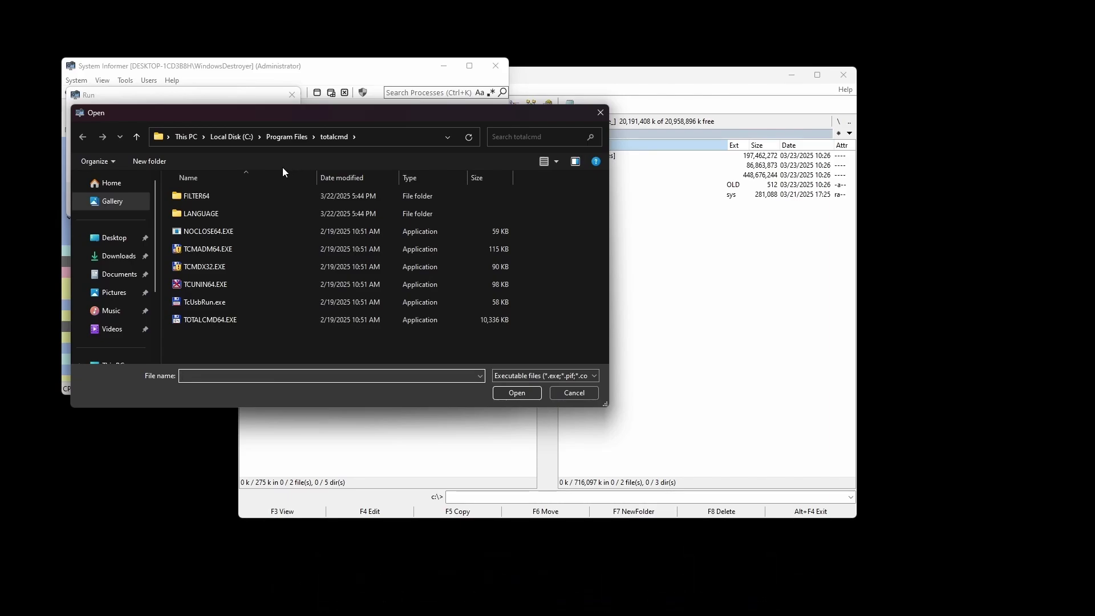
{"action": "right_click", "coordinate": [214, 194]}
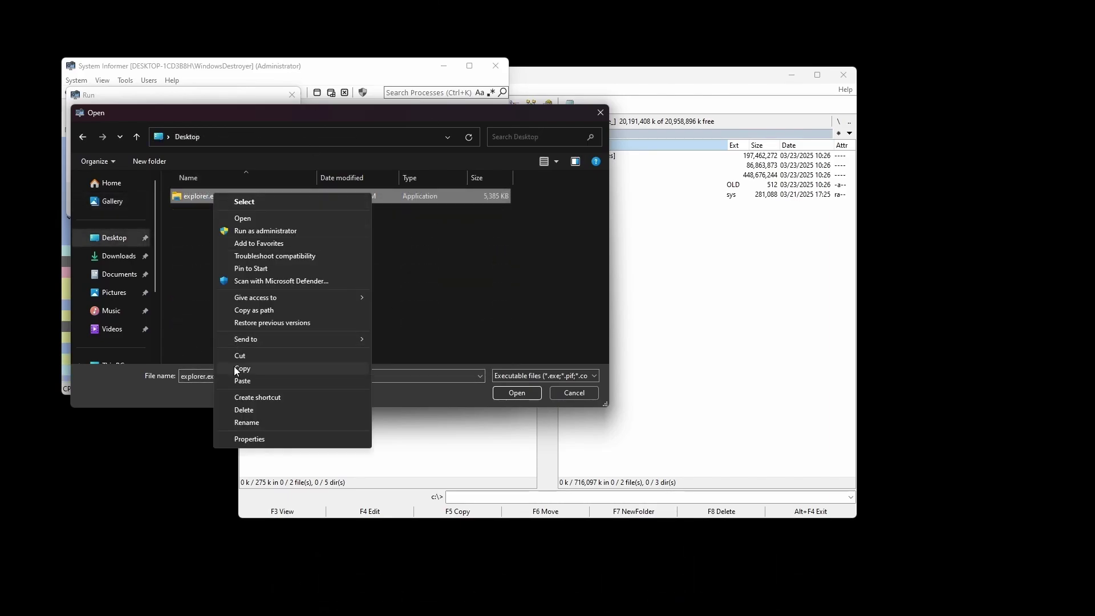
{"action": "left_click", "coordinate": [236, 368]}
Step: Go to C:\Windows in the browse dialog and replace its explorer.exe with the copied file
{"action": "scroll", "coordinate": [123, 291], "scroll_direction": "down", "scroll_amount": 3}
{"action": "left_click", "coordinate": [122, 272]}
{"action": "double_click", "coordinate": [248, 214]}
{"action": "double_click", "coordinate": [190, 268]}
{"action": "scroll", "coordinate": [191, 273], "scroll_direction": "down", "scroll_amount": 20}
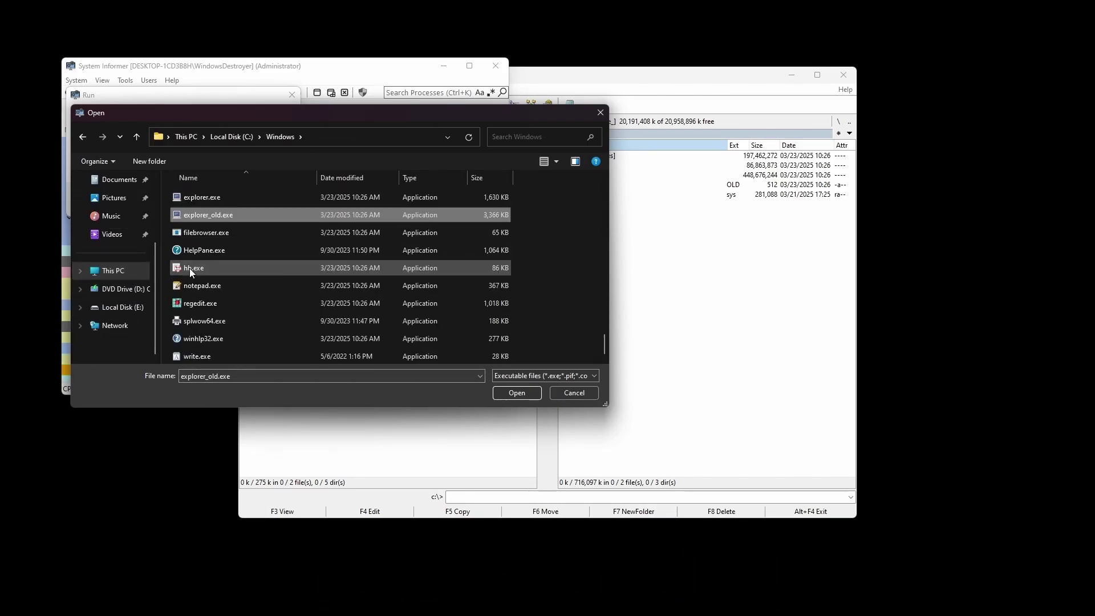
Step: Choose C:\Windows\explorer.exe as the program to run and launch it
{"action": "left_click", "coordinate": [231, 197]}
{"action": "left_click", "coordinate": [517, 393]}
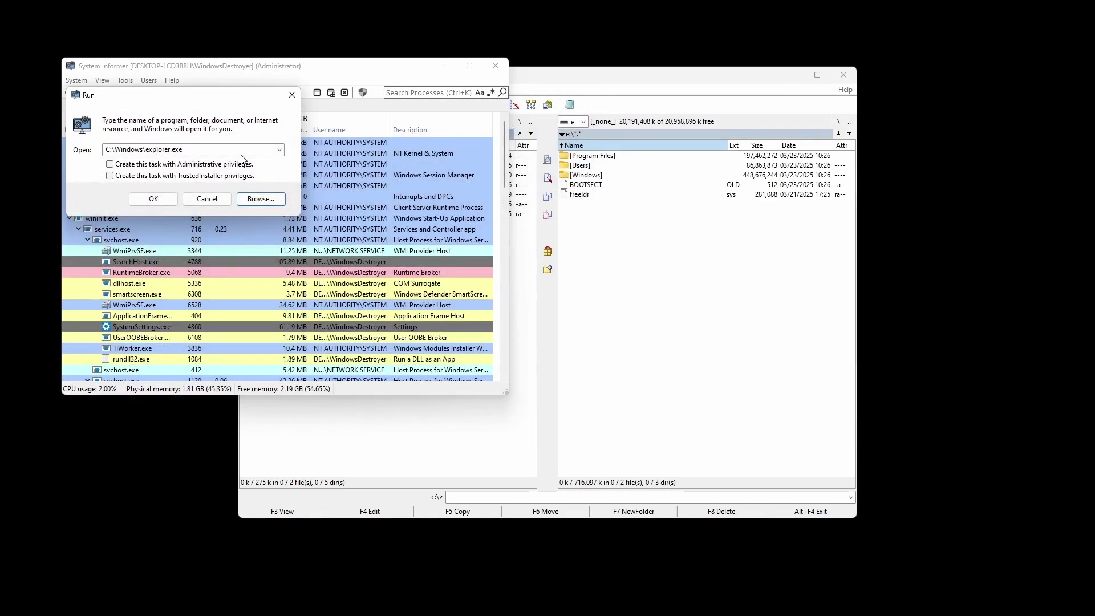
{"action": "left_click", "coordinate": [167, 199]}
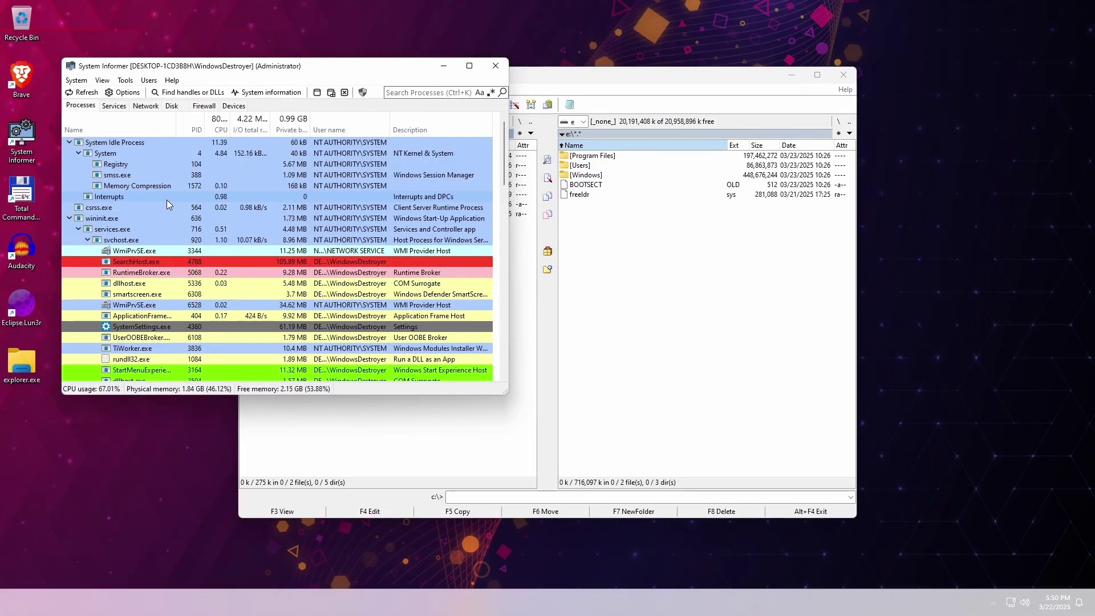
Step: Close System Informer and Total Commander
{"action": "left_click", "coordinate": [494, 67]}
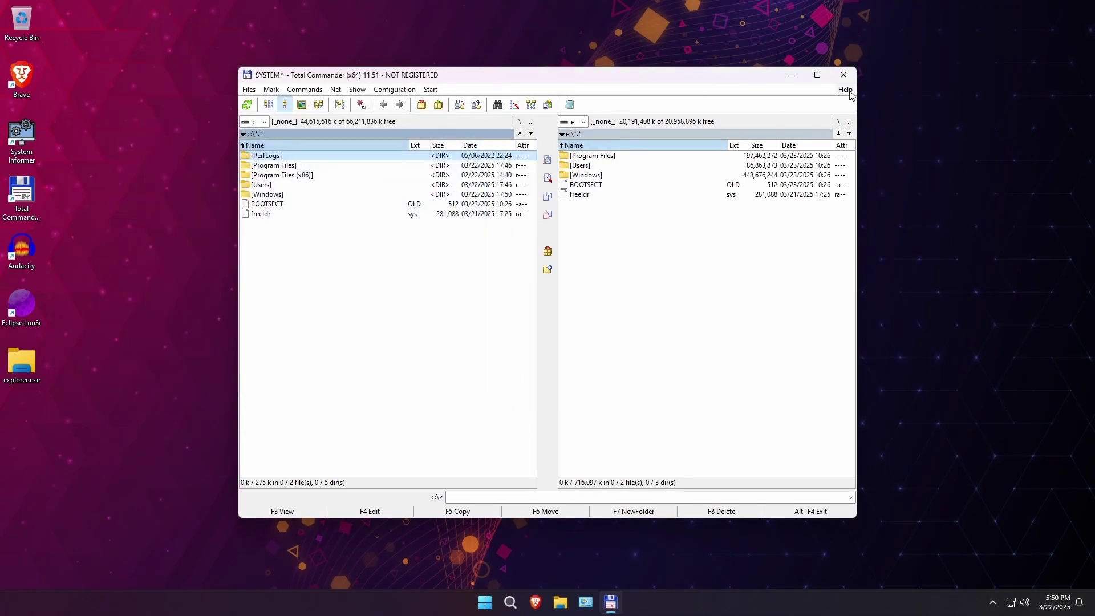
{"action": "left_click", "coordinate": [844, 75]}
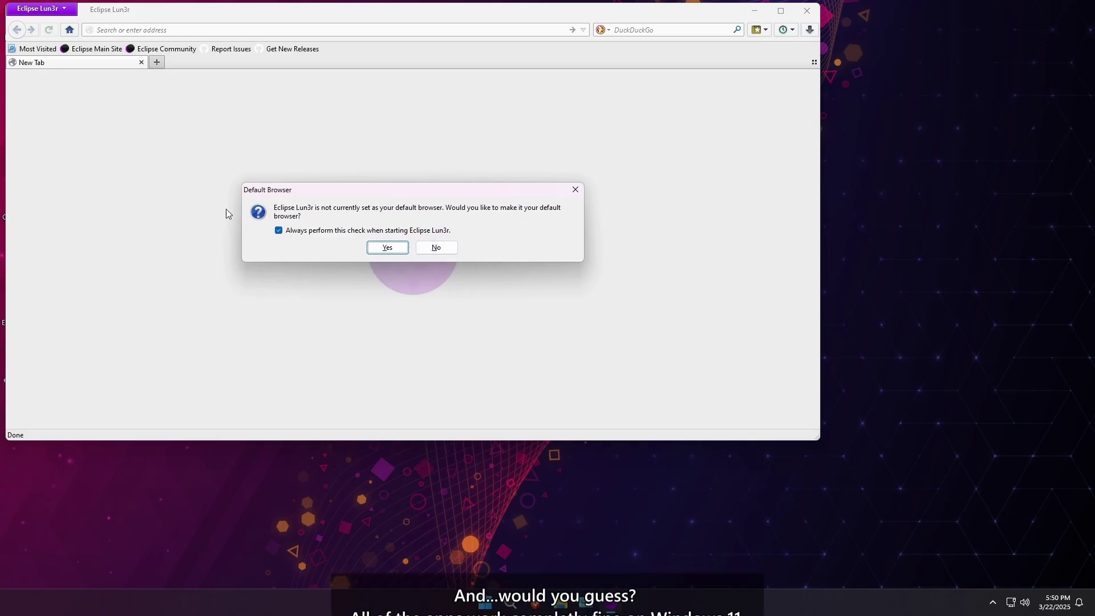
Step: Accept making Eclipse Lun3r the default browser, and close both the Default apps settings and the browser
{"action": "left_click", "coordinate": [388, 247]}
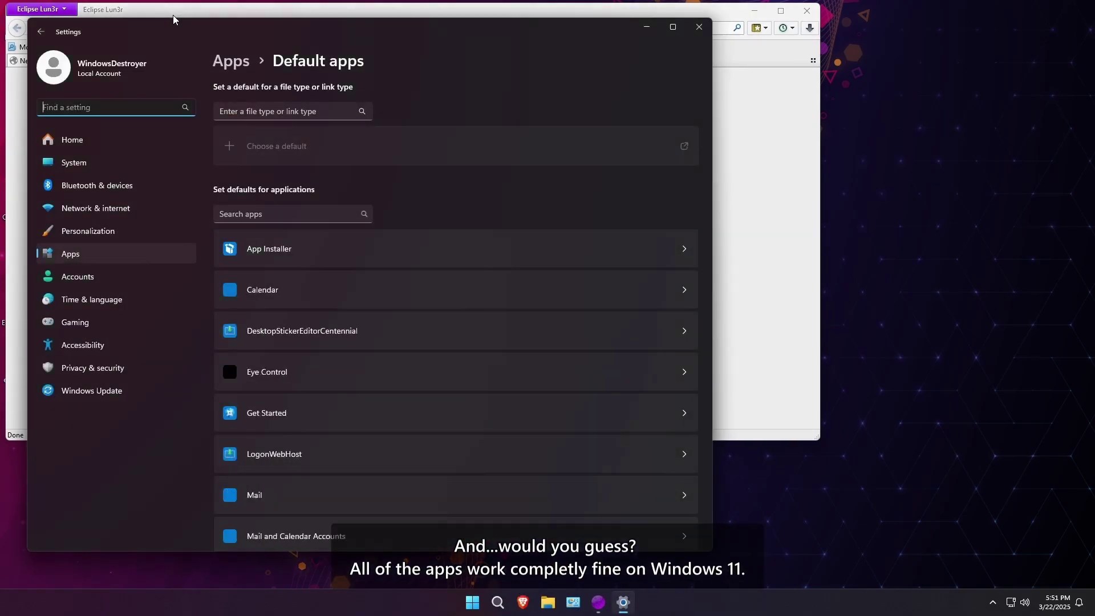
{"action": "left_click", "coordinate": [699, 27]}
{"action": "left_click_drag", "start_coordinate": [643, 14], "coordinate": [729, 122]}
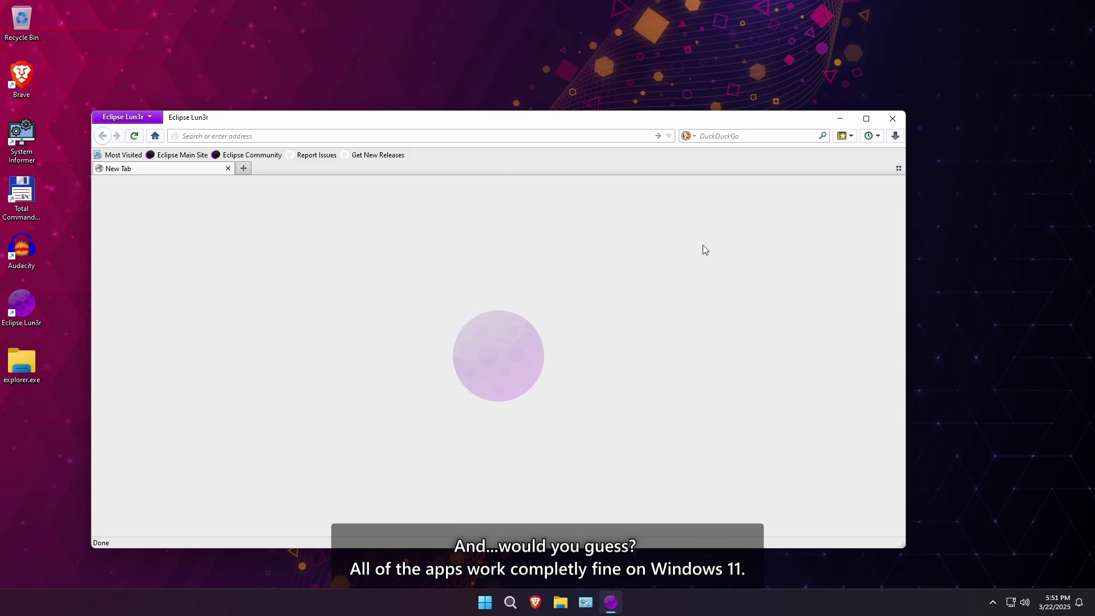
{"action": "left_click", "coordinate": [883, 113]}
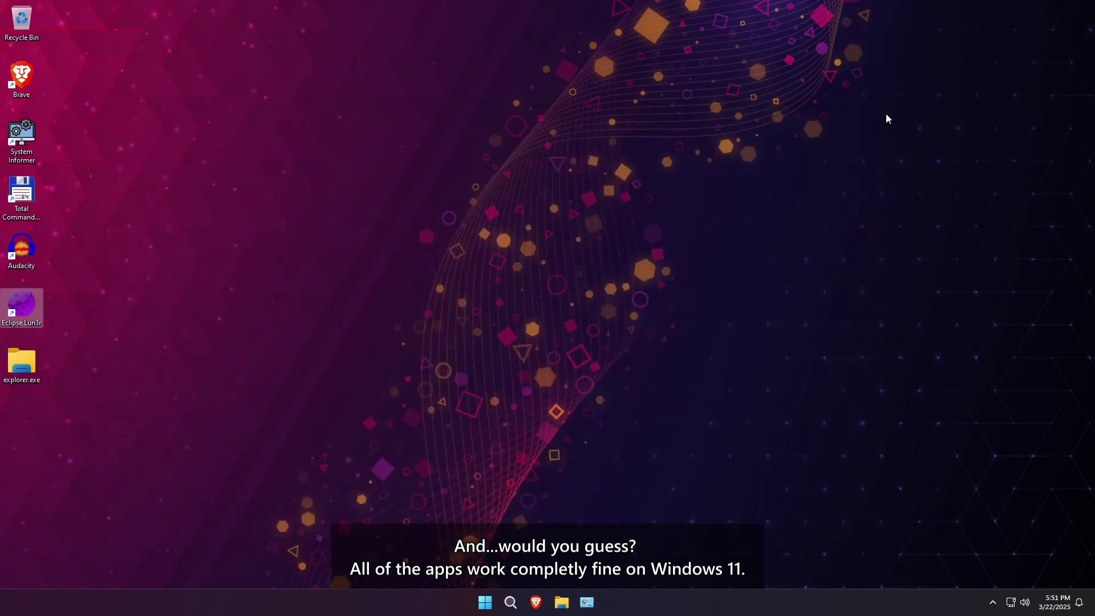
Step: Launch Audacity from the desktop, associate .AUP project files with it, and close it past its welcome window
{"action": "double_click", "coordinate": [20, 246]}
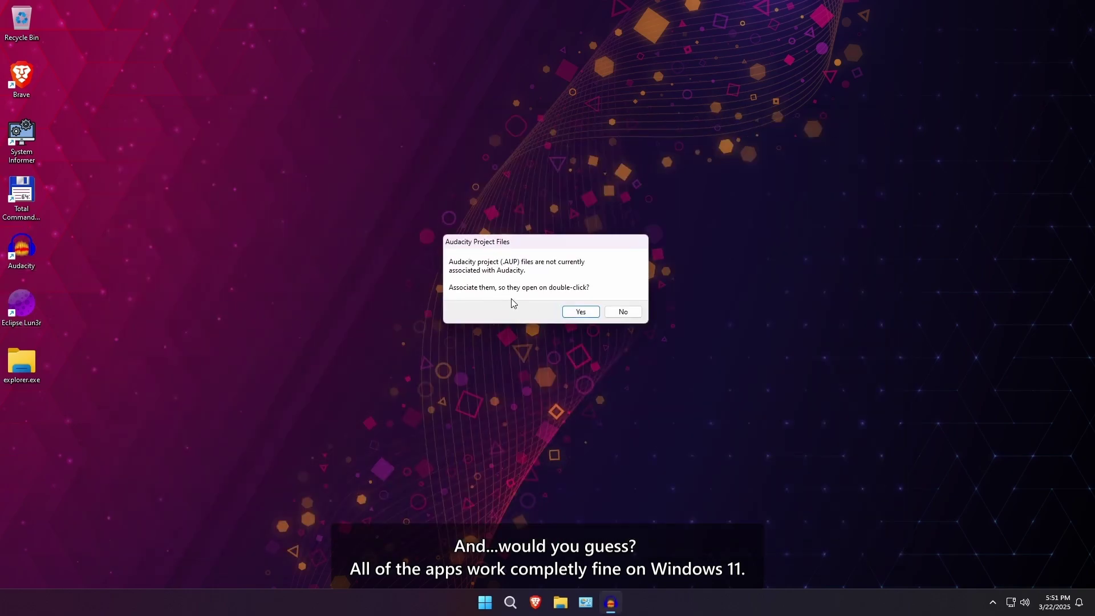
{"action": "left_click", "coordinate": [577, 312]}
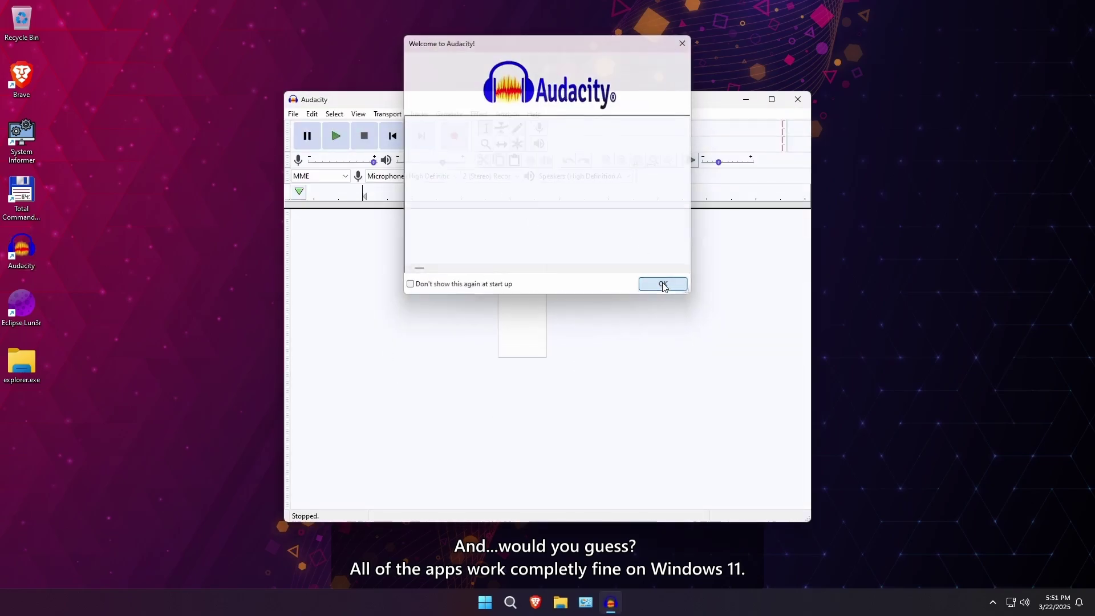
{"action": "left_click", "coordinate": [663, 284]}
{"action": "left_click", "coordinate": [798, 99]}
Step: Launch 7-Zip File Manager (2) through search to check that it runs, and close it
{"action": "key", "text": "super"}
{"action": "type", "text": "7-Zip File Manager (2)"}
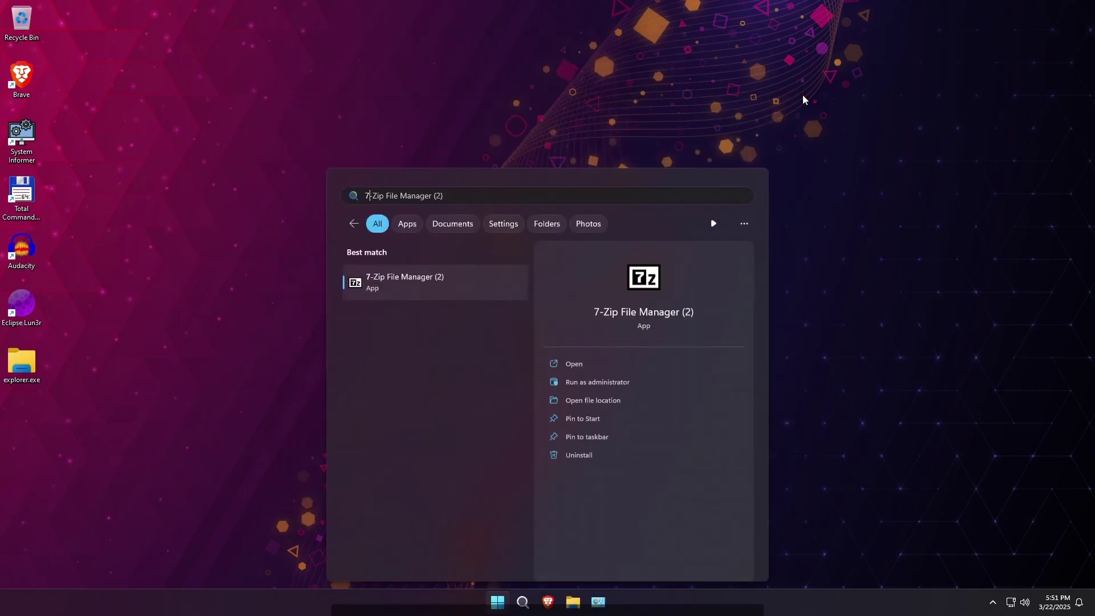
{"action": "key", "text": "Return"}
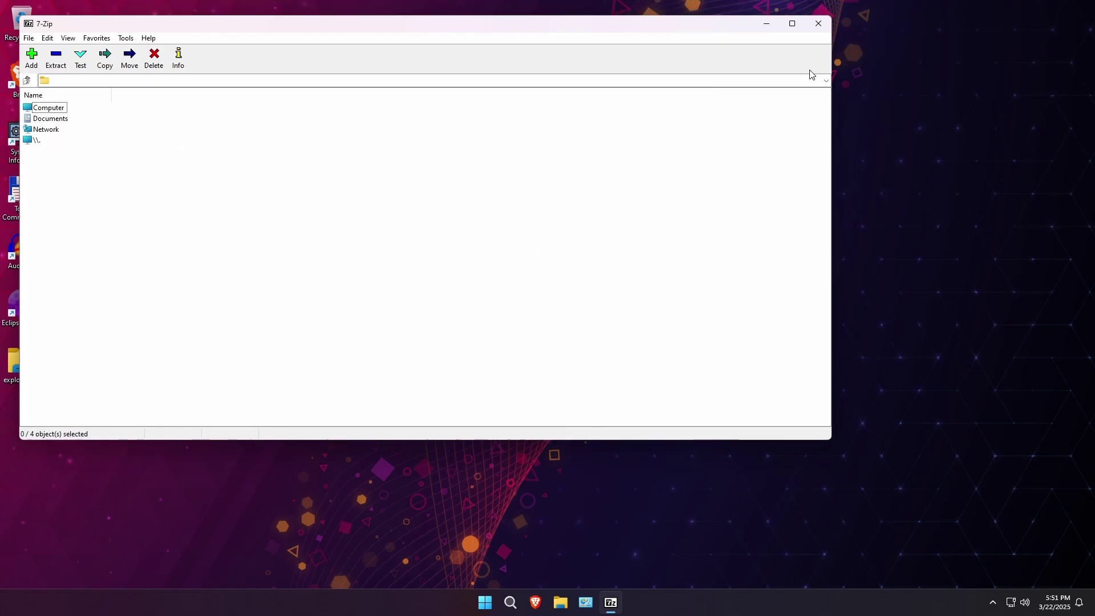
{"action": "left_click", "coordinate": [819, 23]}
Step: Open Service Manager from the recently added apps, look over its services list, and close it
{"action": "key", "text": "super"}
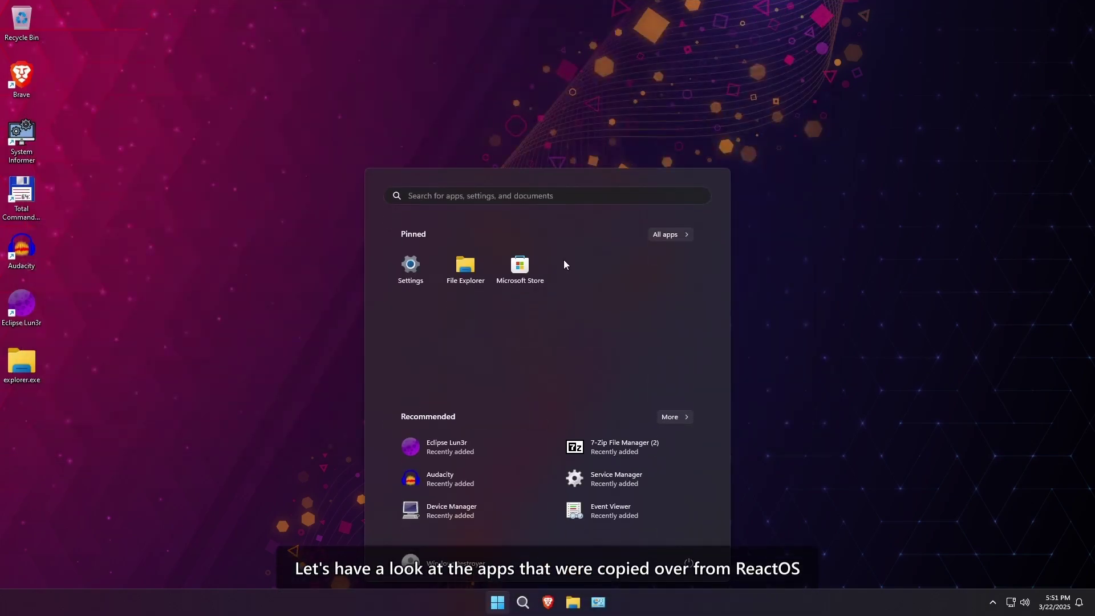
{"action": "left_click", "coordinate": [595, 474]}
{"action": "left_click_drag", "start_coordinate": [409, 281], "coordinate": [625, 451]}
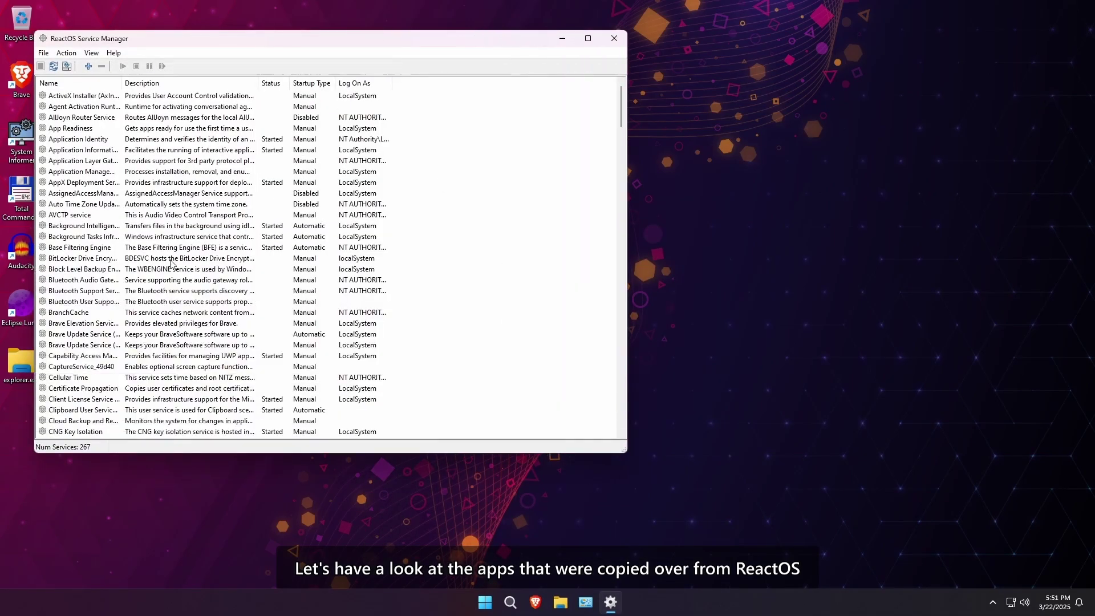
{"action": "left_click", "coordinate": [614, 39]}
Step: Open Event Viewer from the recently added apps
{"action": "key", "text": "super"}
{"action": "left_click", "coordinate": [609, 515]}
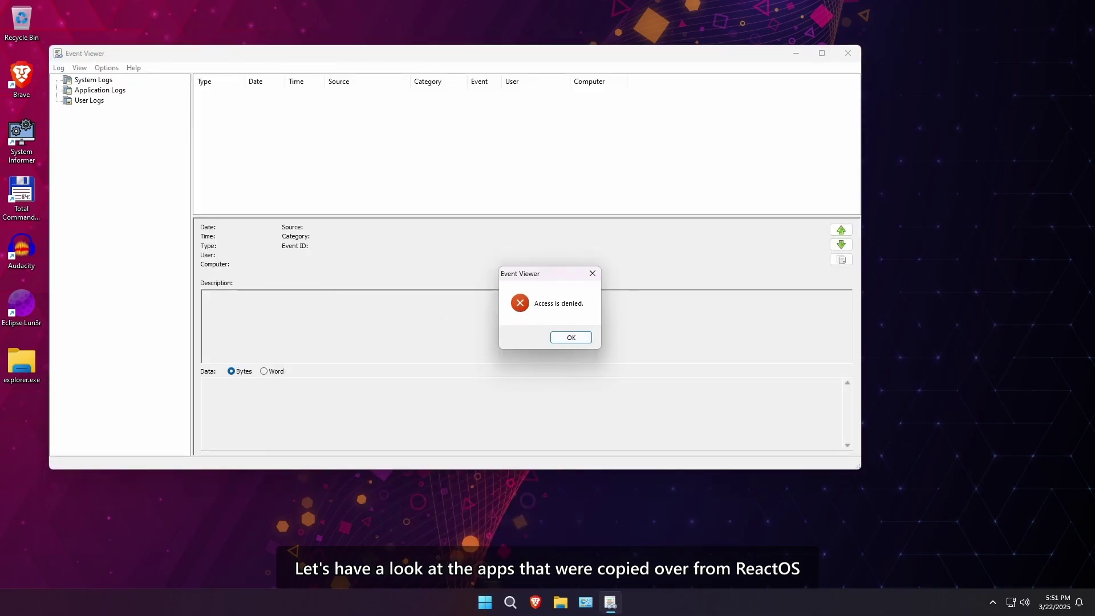
Step: Dismiss the Event Viewer error, look over the Application, Security and System logs, and close Event Viewer
{"action": "left_click", "coordinate": [571, 337]}
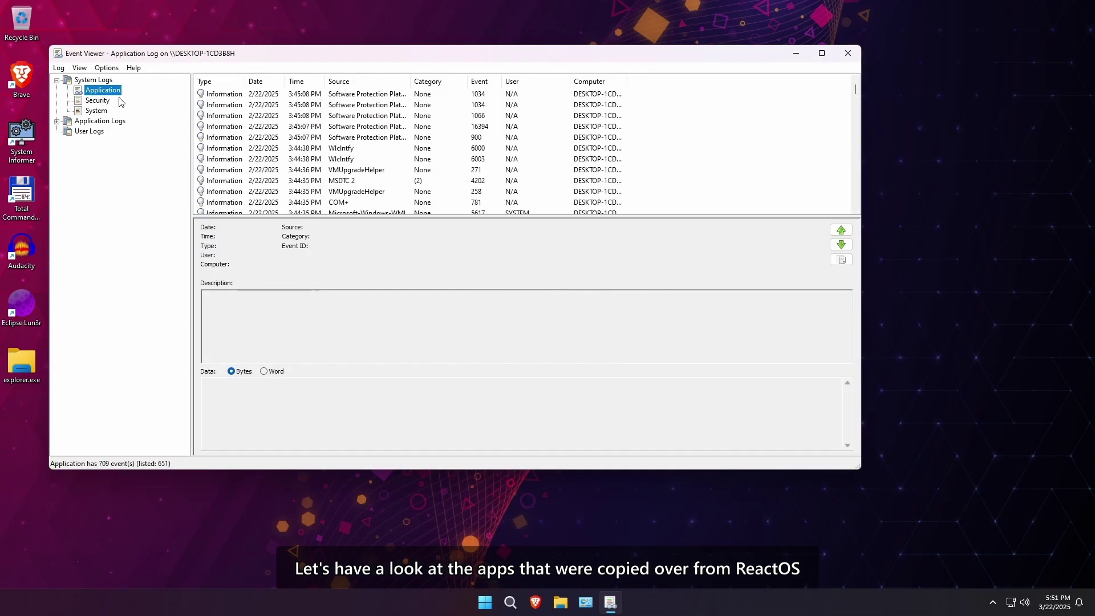
{"action": "left_click", "coordinate": [97, 101]}
{"action": "key", "text": "Return"}
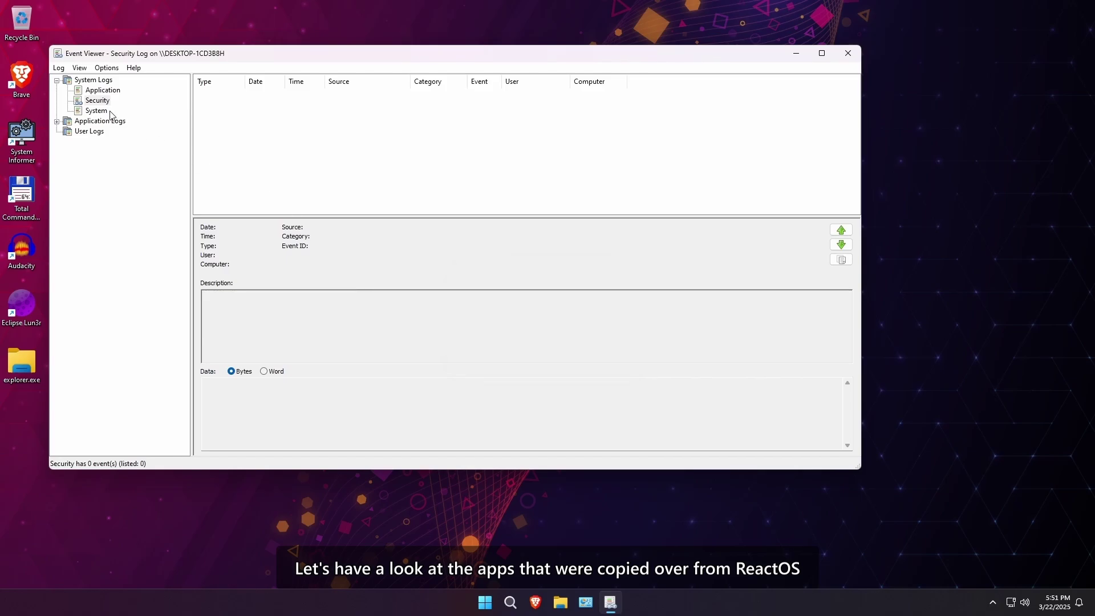
{"action": "left_click", "coordinate": [96, 110]}
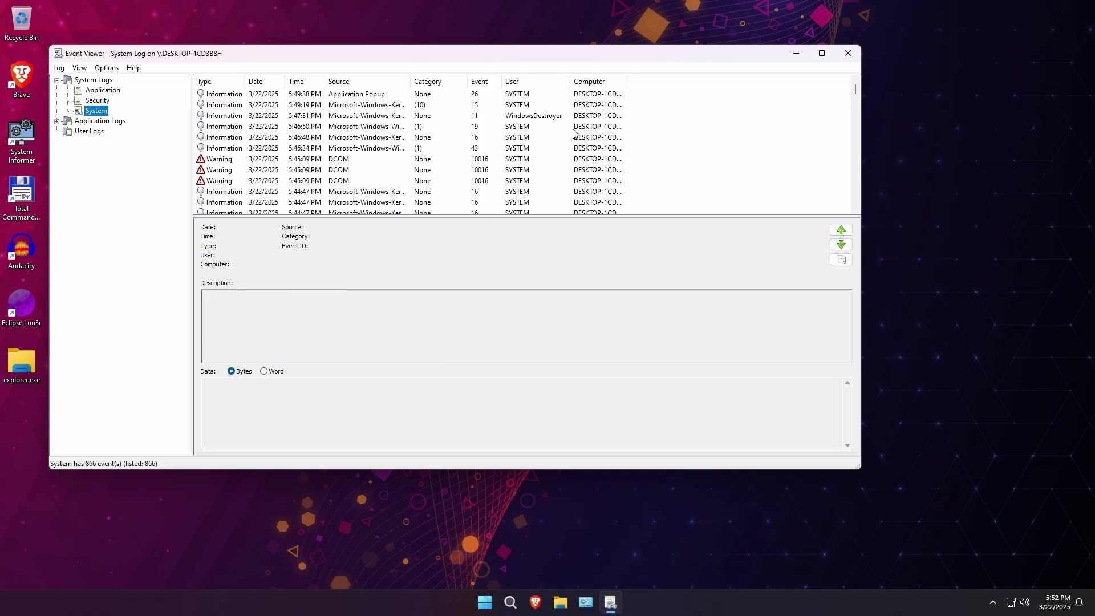
{"action": "left_click", "coordinate": [848, 53]}
Step: Launch Device Manager from the recently added apps and view the ReactOS Management Console's About information
{"action": "key", "text": "super"}
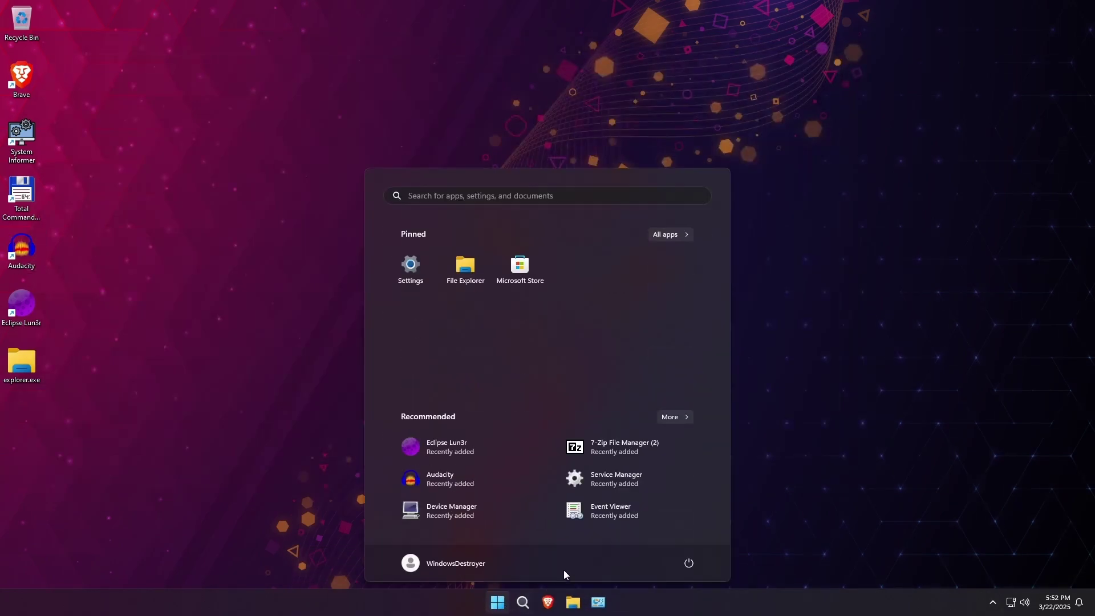
{"action": "left_click", "coordinate": [487, 504]}
{"action": "left_click", "coordinate": [74, 82]}
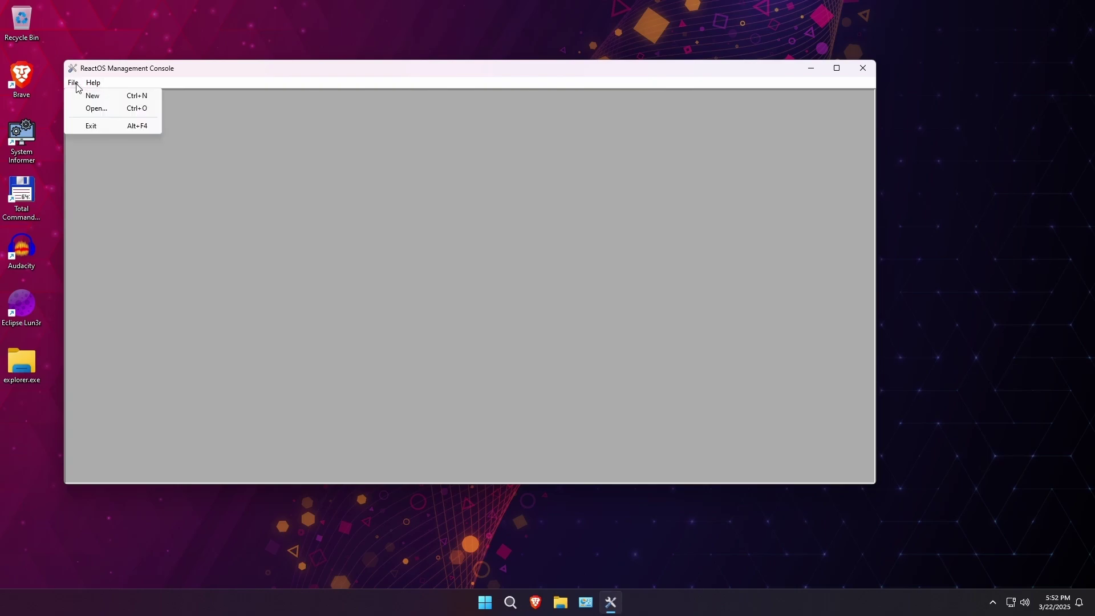
{"action": "left_click", "coordinate": [108, 93]}
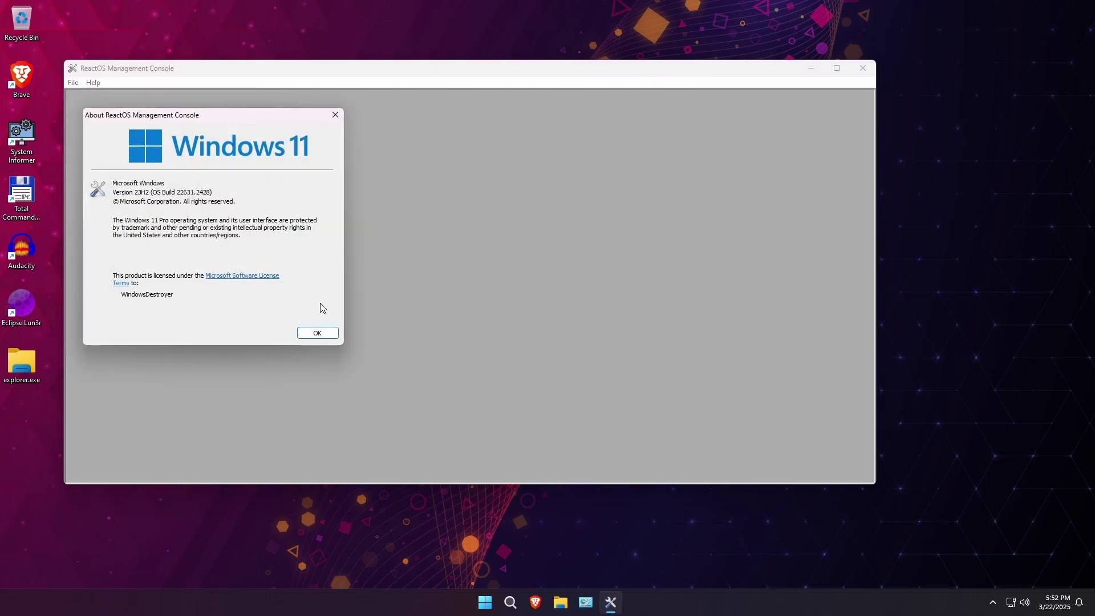
{"action": "left_click", "coordinate": [315, 332]}
Step: Create a new console in ReactOS Management Console and resize its inner window
{"action": "left_click", "coordinate": [74, 84]}
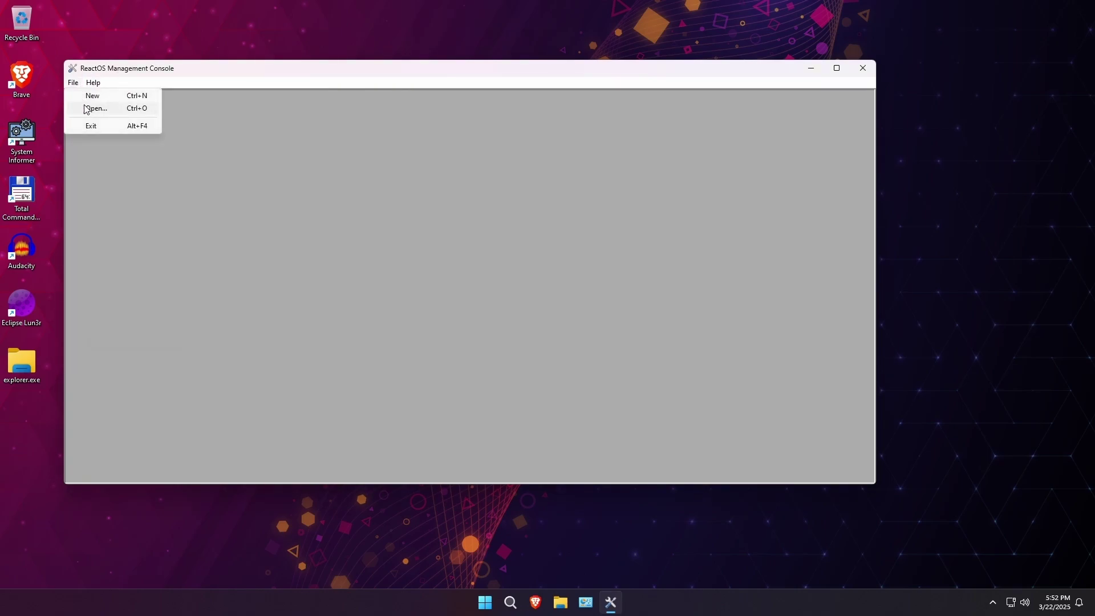
{"action": "left_click", "coordinate": [331, 210]}
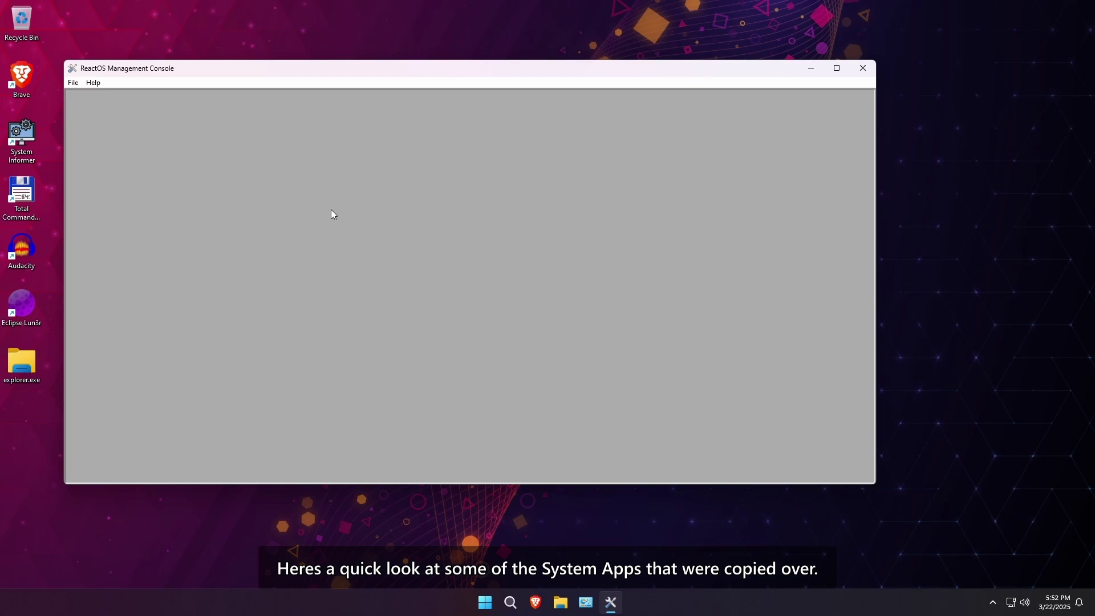
{"action": "left_click", "coordinate": [80, 84]}
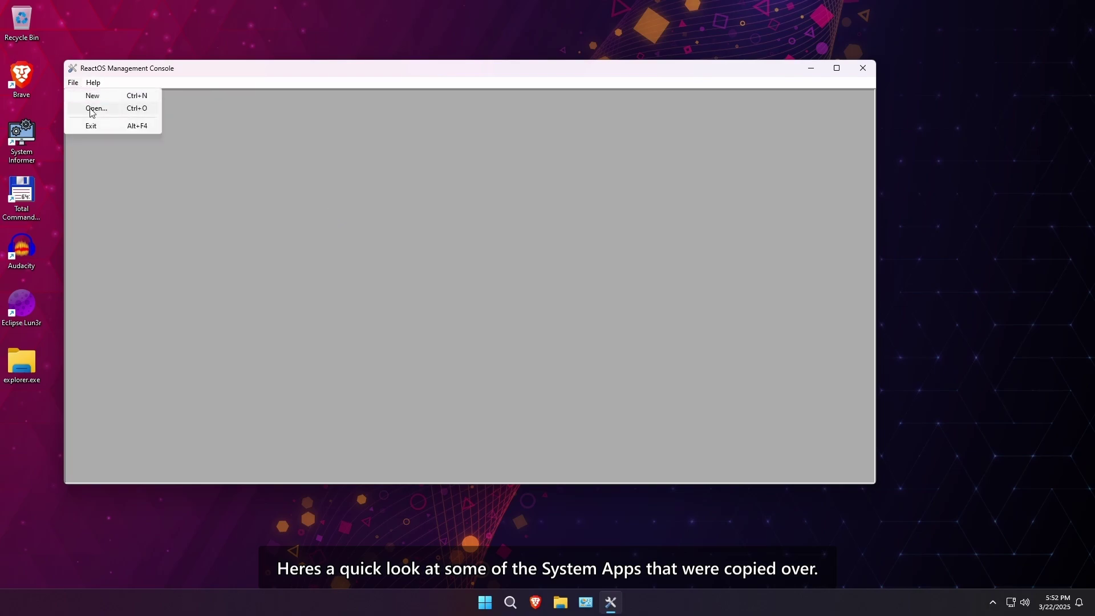
{"action": "left_click", "coordinate": [93, 96]}
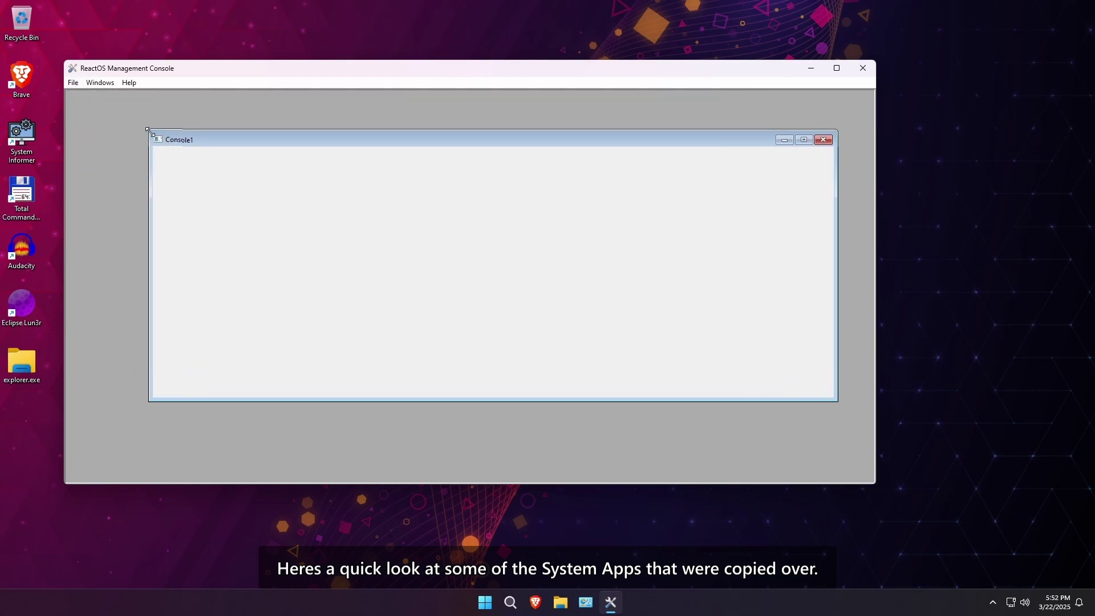
{"action": "left_click_drag", "start_coordinate": [150, 132], "coordinate": [183, 147]}
Step: Try to save the console to the Desktop as Console1.msc, and move the program window aside to check the desktop
{"action": "left_click", "coordinate": [73, 83]}
{"action": "left_click", "coordinate": [96, 132]}
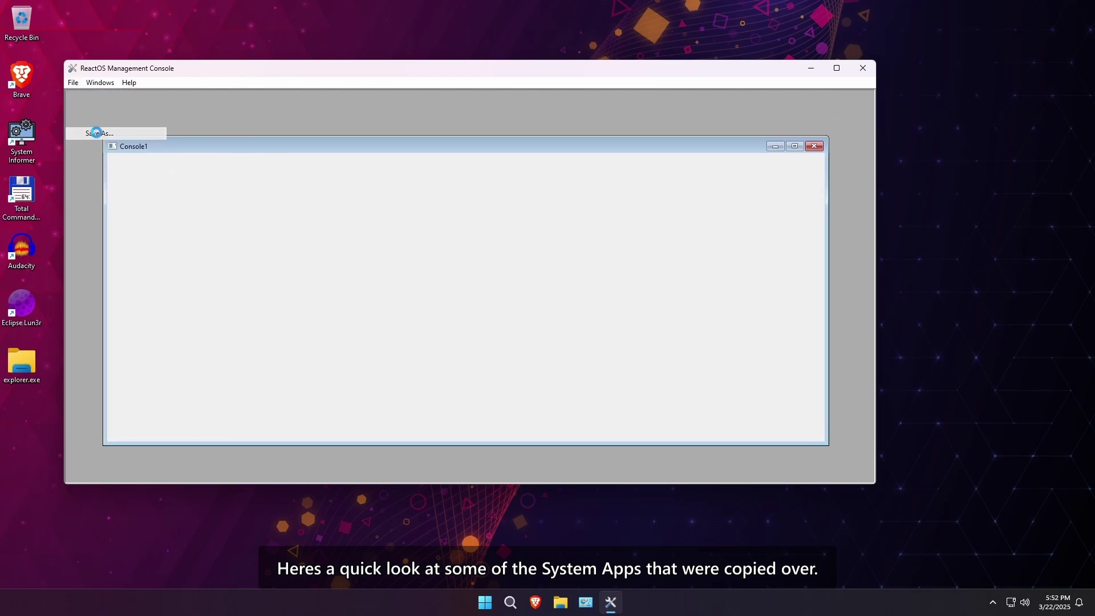
{"action": "left_click", "coordinate": [111, 222]}
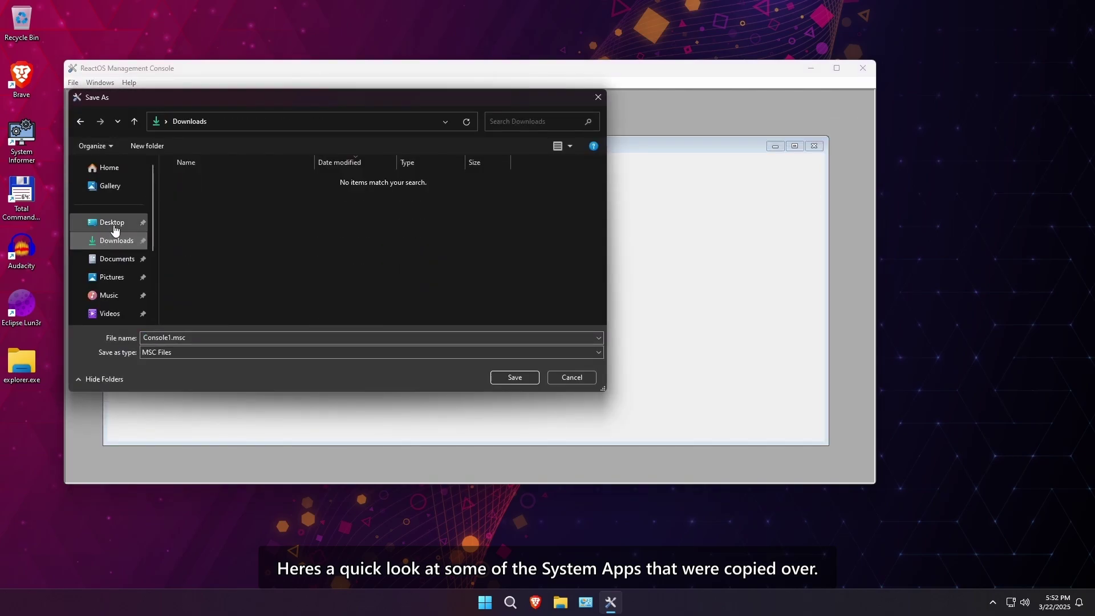
{"action": "left_click", "coordinate": [502, 378]}
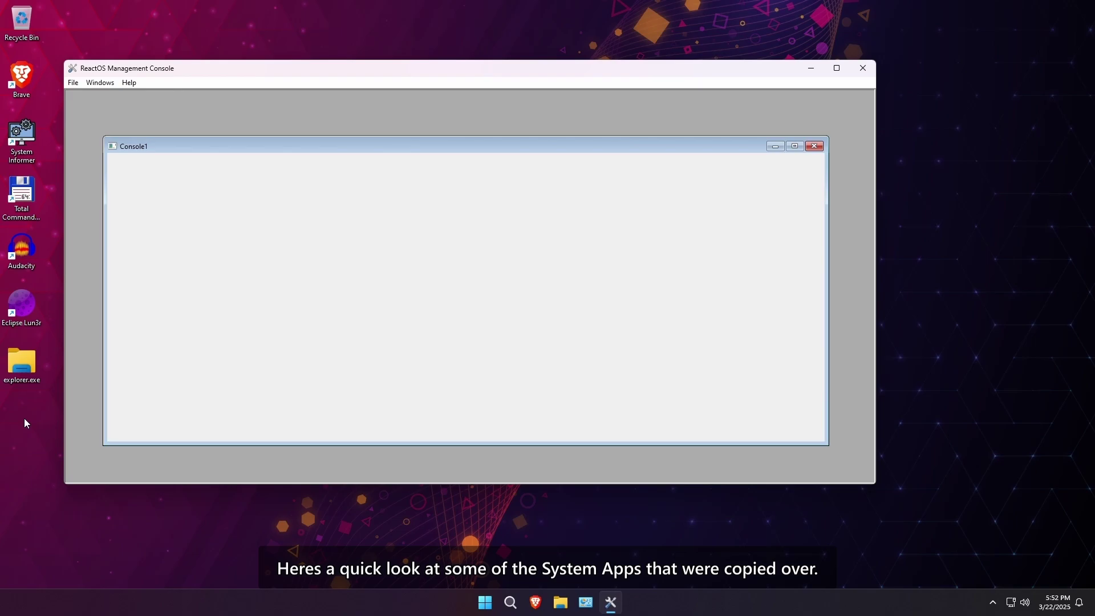
{"action": "left_click_drag", "start_coordinate": [181, 73], "coordinate": [661, 115]}
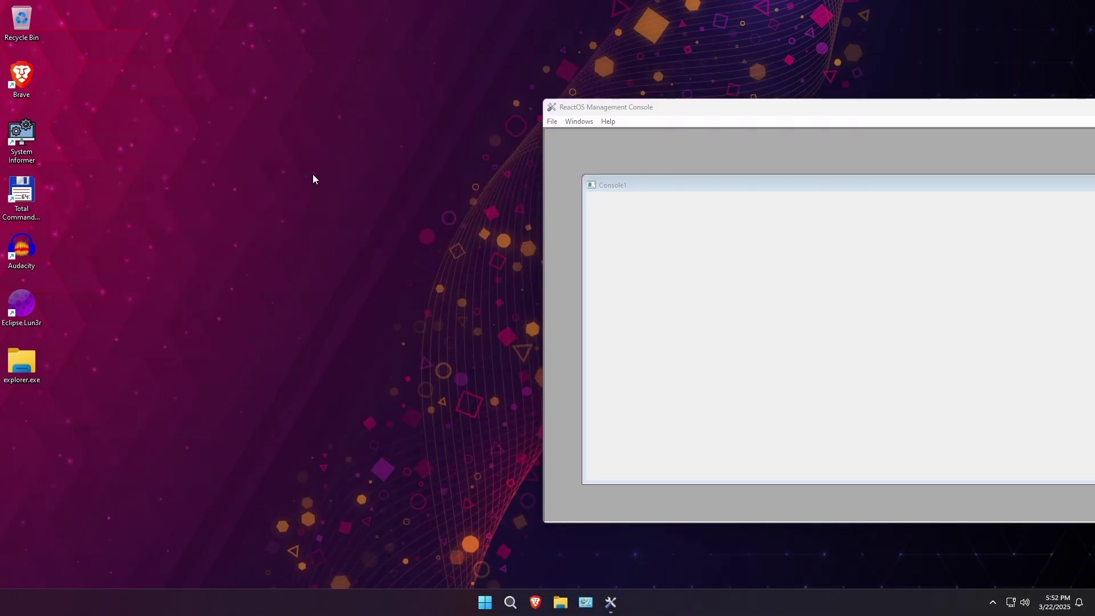
Step: Try repeatedly to save the open console again under its existing name
{"action": "left_click", "coordinate": [552, 121]}
{"action": "left_click", "coordinate": [564, 152]}
{"action": "left_click", "coordinate": [555, 123]}
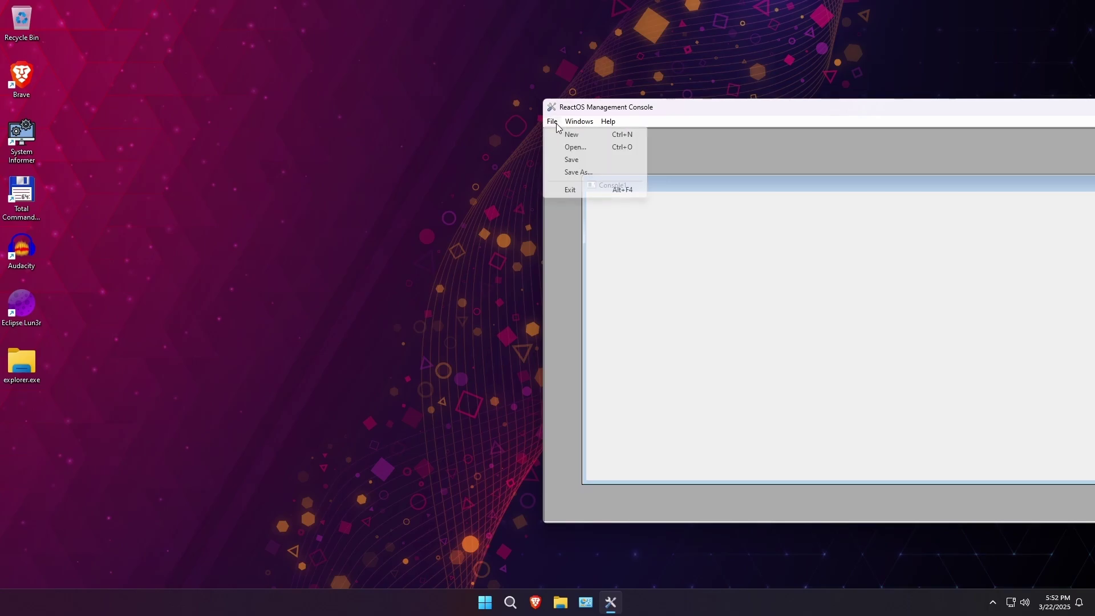
{"action": "left_click", "coordinate": [555, 125]}
{"action": "left_click", "coordinate": [554, 125]}
{"action": "left_click", "coordinate": [559, 159]}
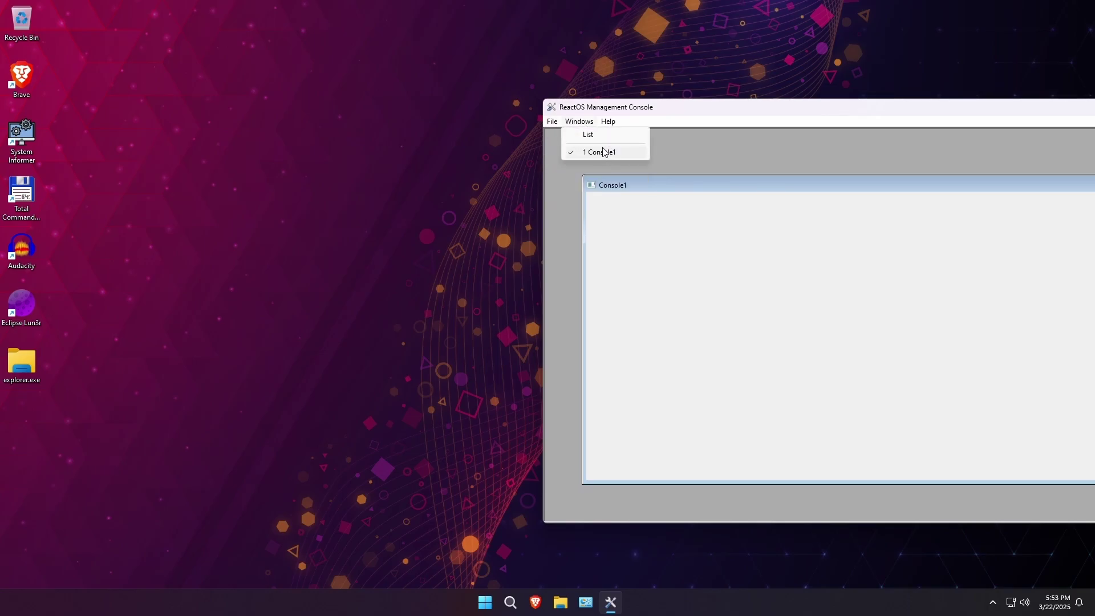
Step: Check the list of open console windows, move ReactOS Management Console back fully on screen, and close it
{"action": "left_click", "coordinate": [575, 122]}
{"action": "left_click_drag", "start_coordinate": [576, 107], "coordinate": [156, 108]}
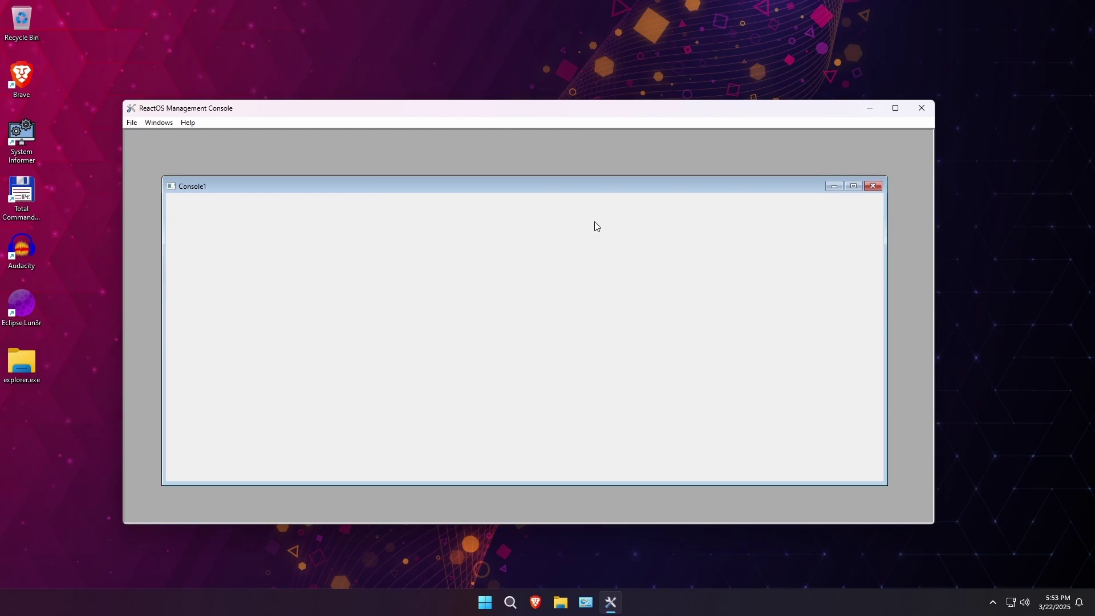
{"action": "left_click", "coordinate": [922, 107]}
Step: Open the Windows folder on Local Disk (C:) in File Explorer and find the copied applications
{"action": "left_click", "coordinate": [569, 600]}
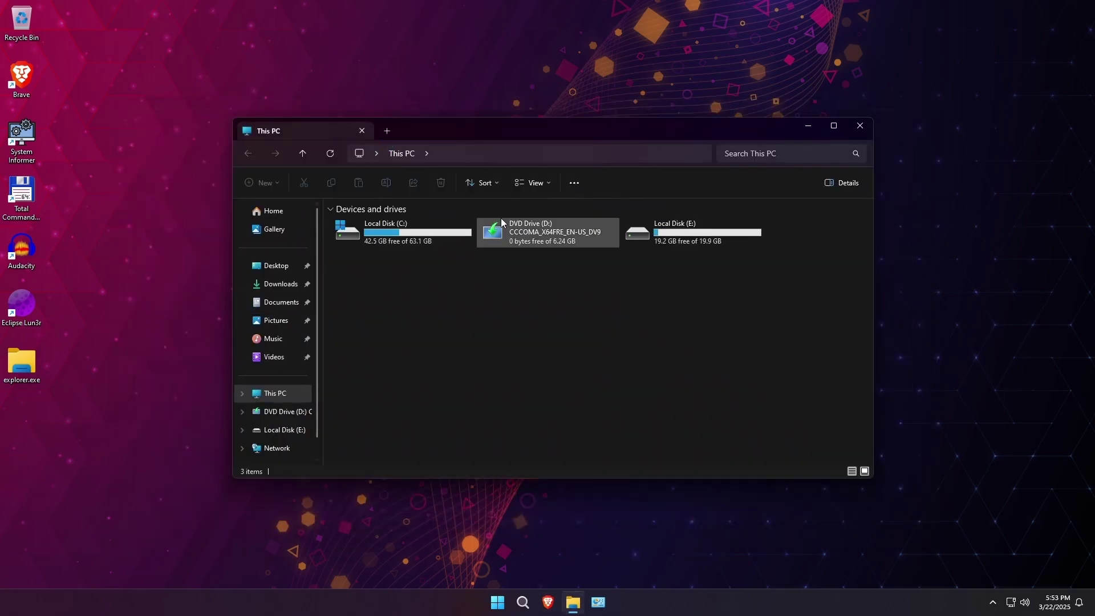
{"action": "double_click", "coordinate": [417, 231]}
{"action": "double_click", "coordinate": [350, 298]}
{"action": "left_click_drag", "start_coordinate": [868, 228], "coordinate": [869, 407]}
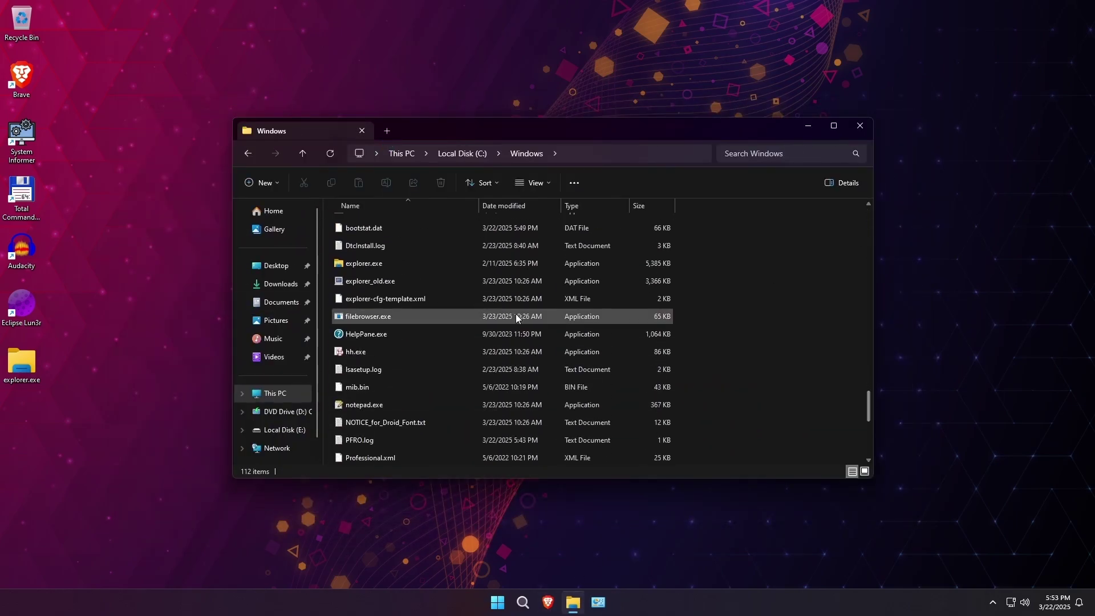
Step: Try to run explorer_old.exe and filebrowser.exe from the Windows folder, dismissing the error after each
{"action": "double_click", "coordinate": [405, 281]}
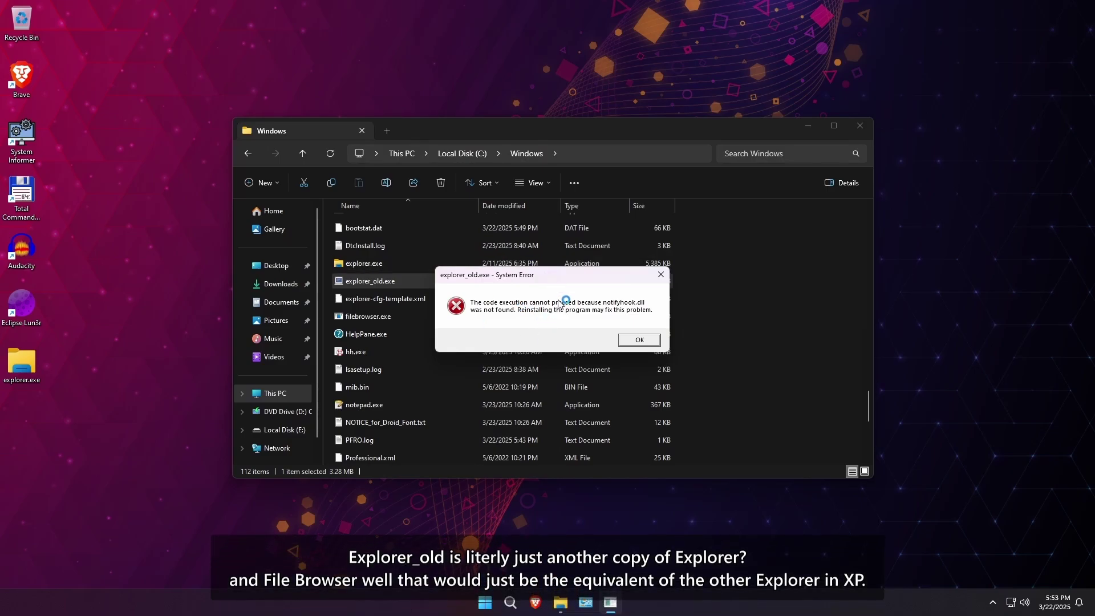
{"action": "key", "text": "Return"}
{"action": "double_click", "coordinate": [349, 317]}
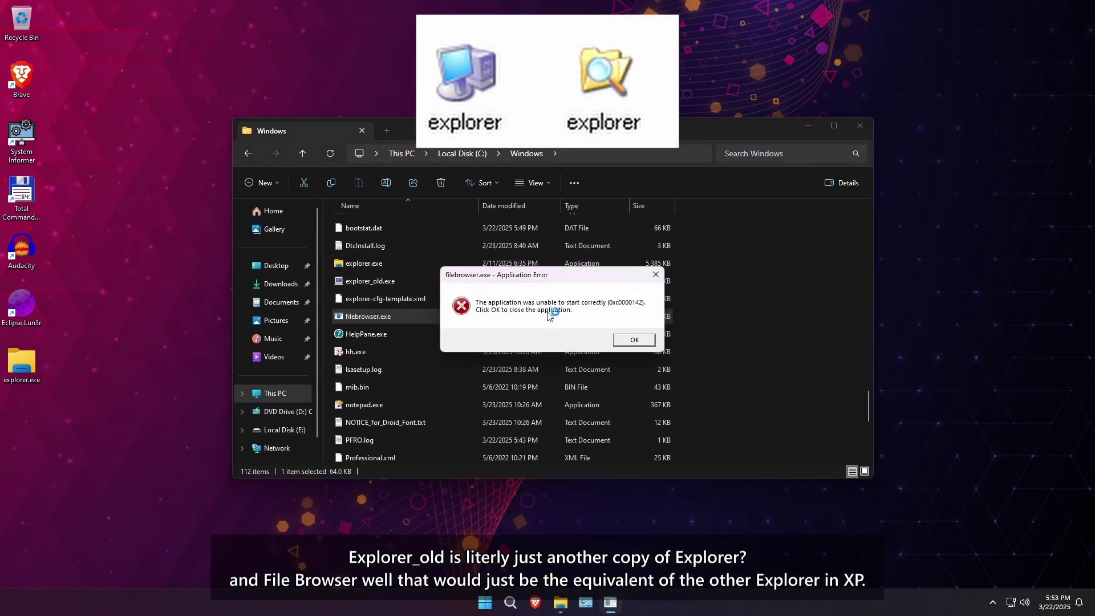
{"action": "key", "text": "Return"}
Step: Run notepad.exe from the Windows folder to check which Notepad starts, and close it
{"action": "left_click", "coordinate": [378, 339]}
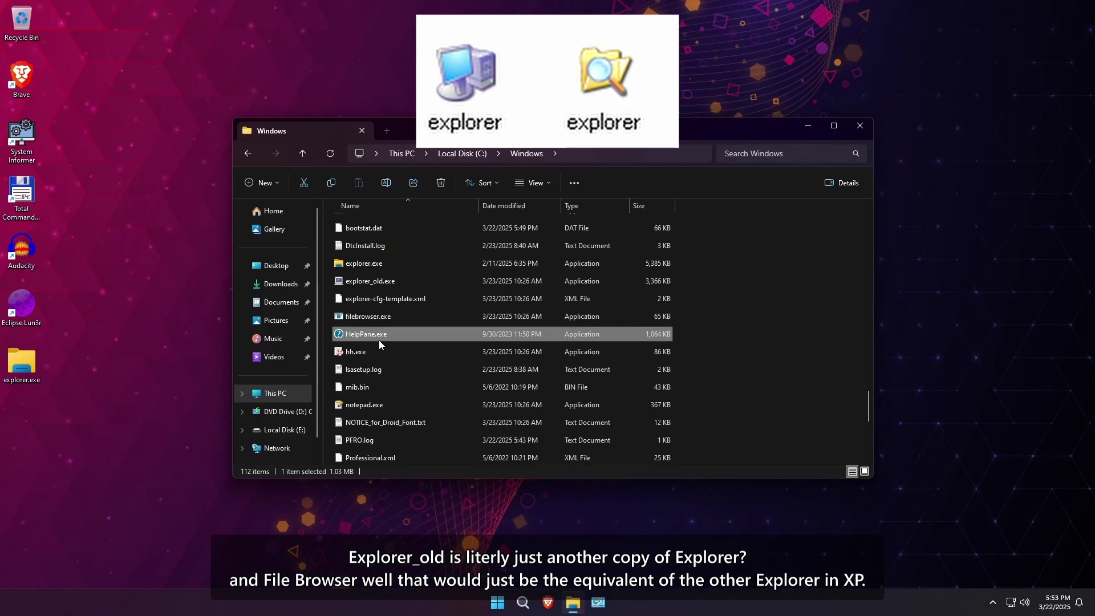
{"action": "left_click", "coordinate": [389, 352]}
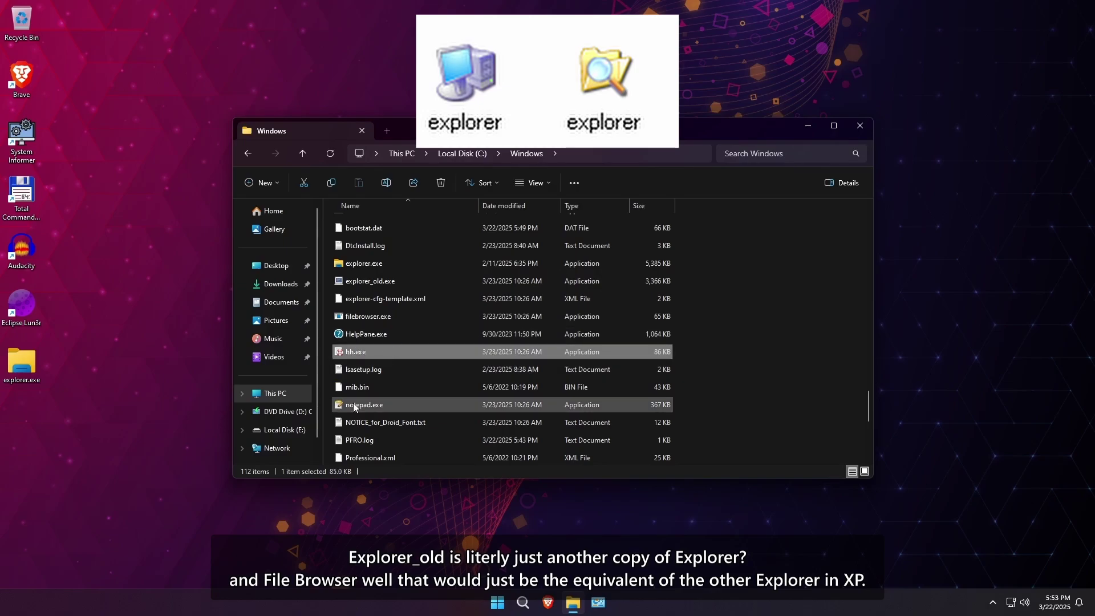
{"action": "double_click", "coordinate": [353, 405]}
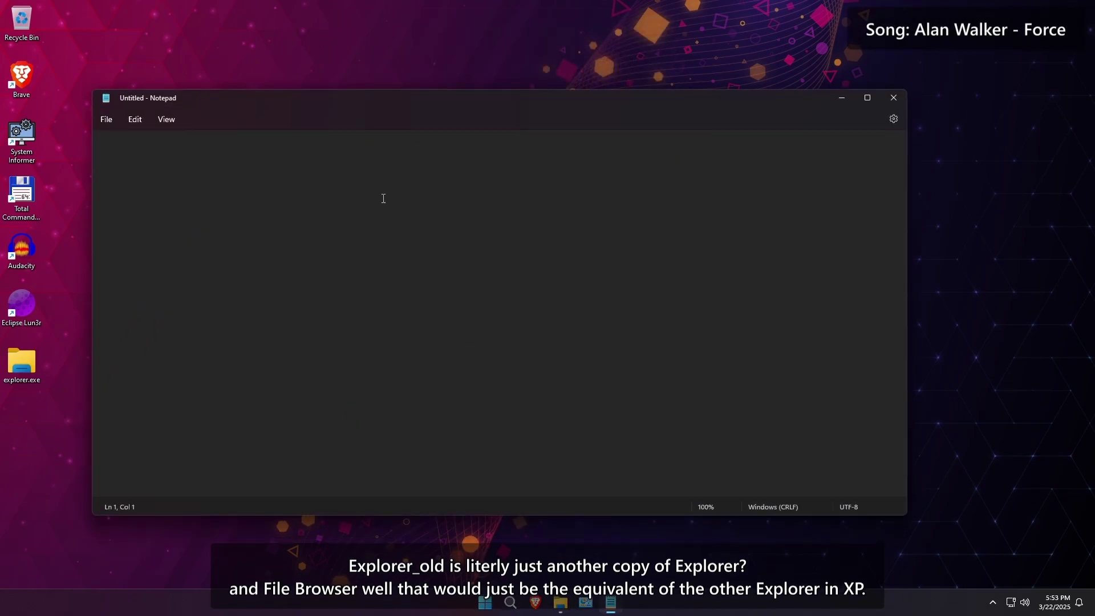
{"action": "left_click", "coordinate": [899, 98]}
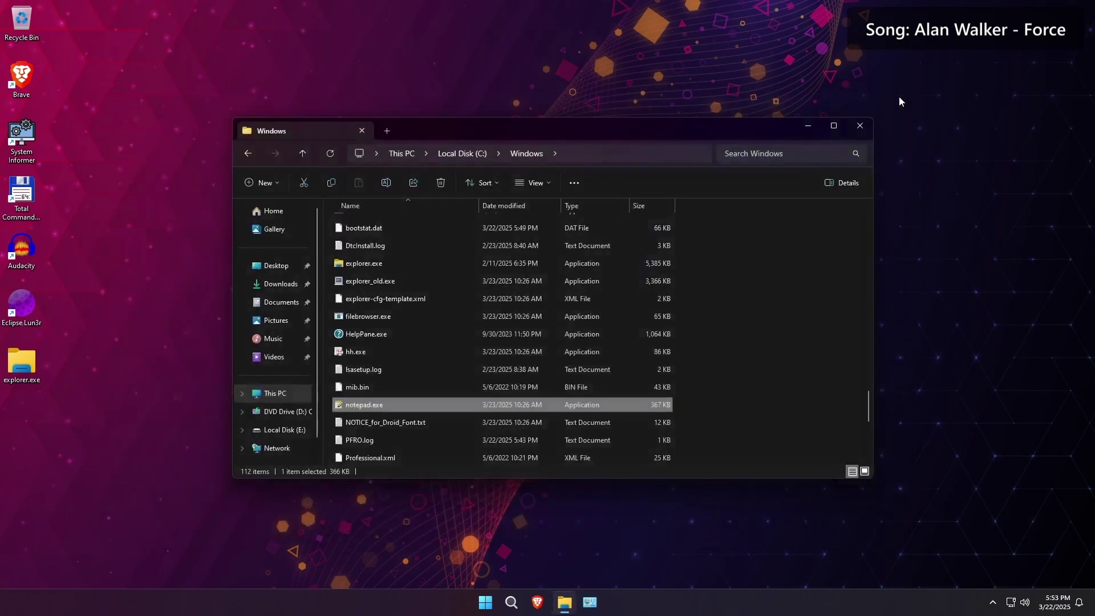
Step: Find the Notepad app through search and uninstall it
{"action": "key", "text": "super"}
{"action": "type", "text": "notepad"}
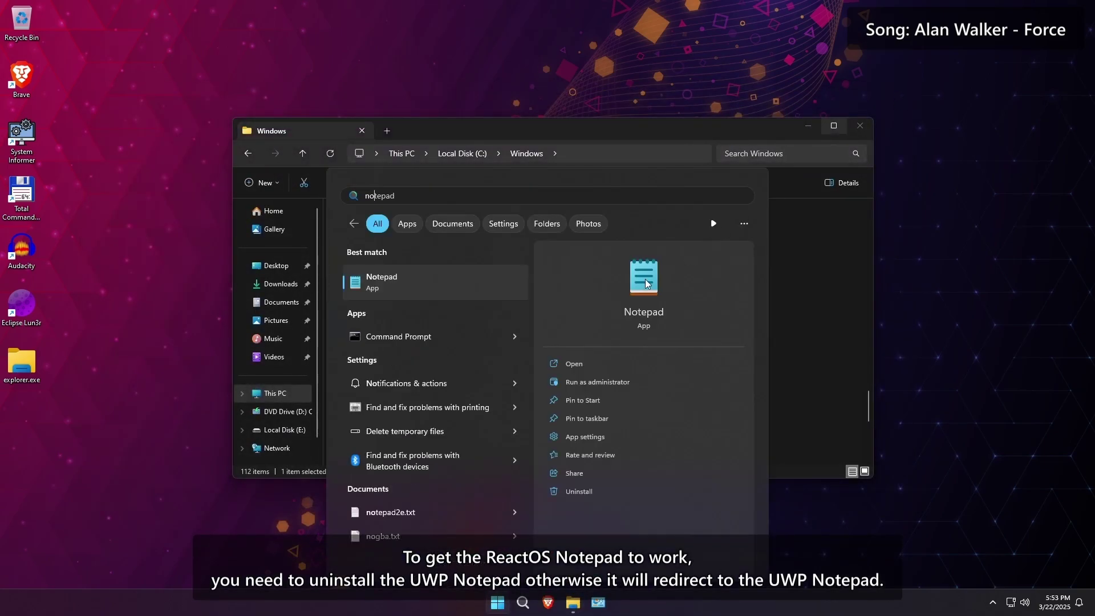
{"action": "left_click", "coordinate": [546, 491]}
{"action": "left_click", "coordinate": [494, 405]}
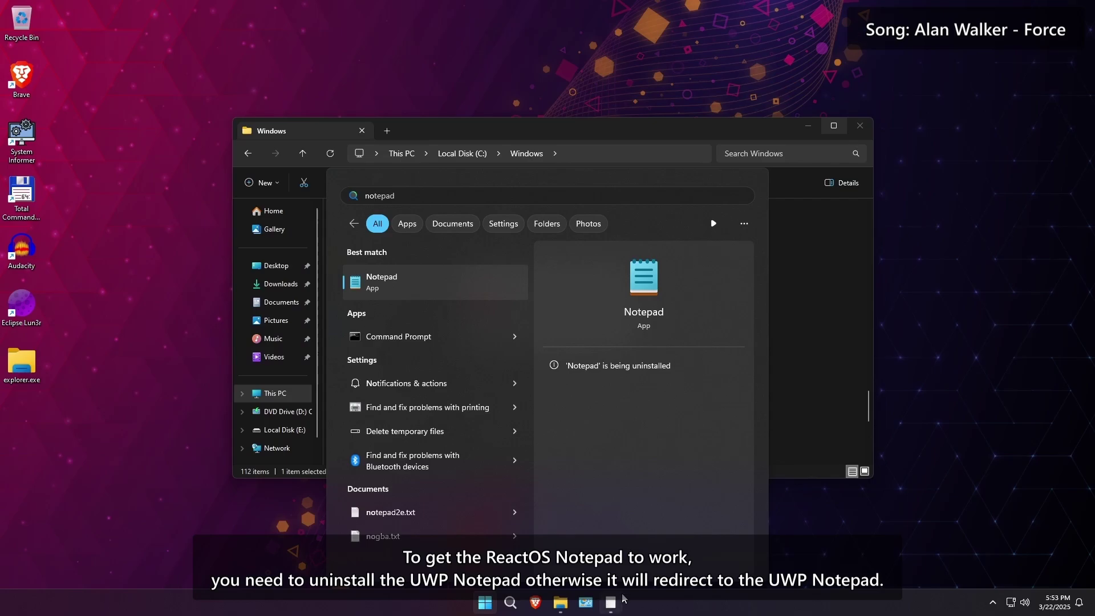
Step: Dismiss the rundll32 error, run notepad.exe from the Windows folder again to test it, and close it
{"action": "left_click", "coordinate": [615, 599]}
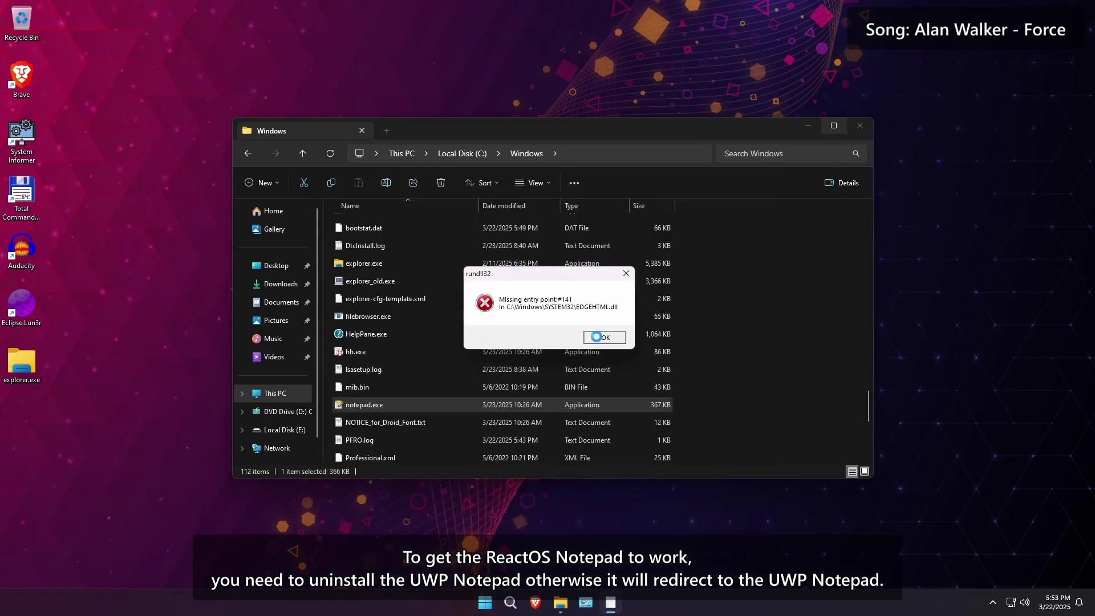
{"action": "left_click", "coordinate": [604, 338]}
{"action": "double_click", "coordinate": [348, 405]}
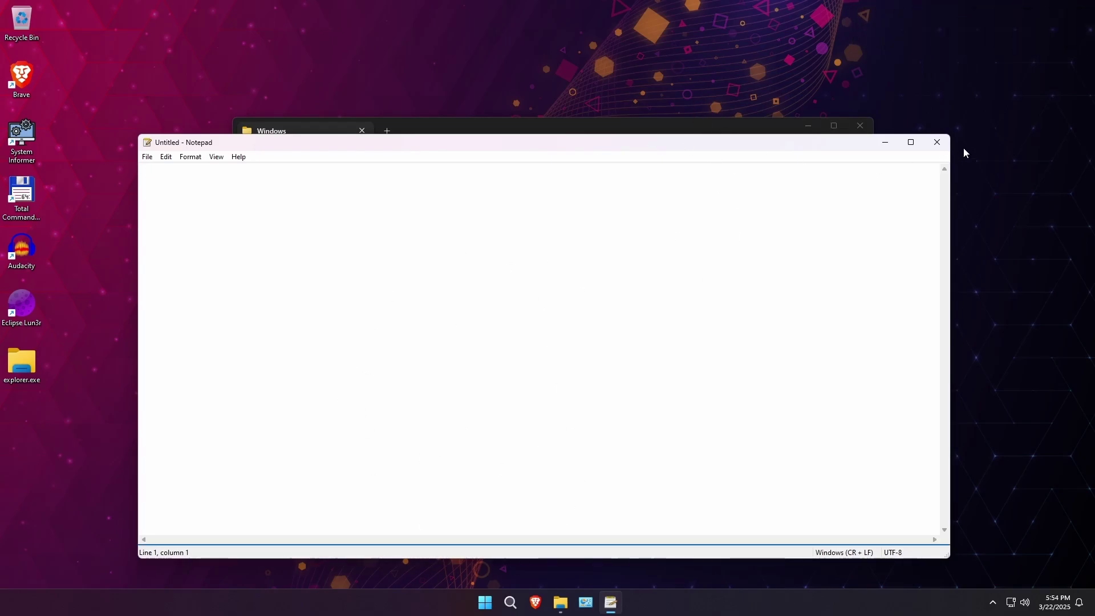
{"action": "left_click", "coordinate": [945, 144]}
Step: Run regedit.exe from the Windows folder, close it, and start it again as administrator
{"action": "scroll", "coordinate": [867, 406], "scroll_direction": "down", "scroll_amount": 3}
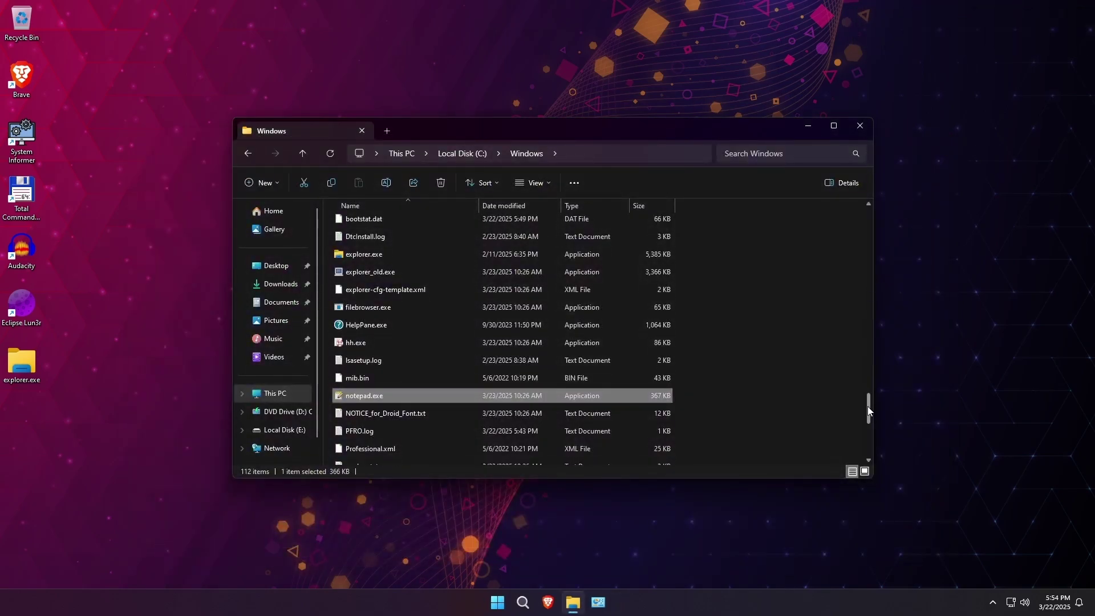
{"action": "double_click", "coordinate": [364, 324]}
{"action": "left_click", "coordinate": [817, 24]}
{"action": "right_click", "coordinate": [379, 321]}
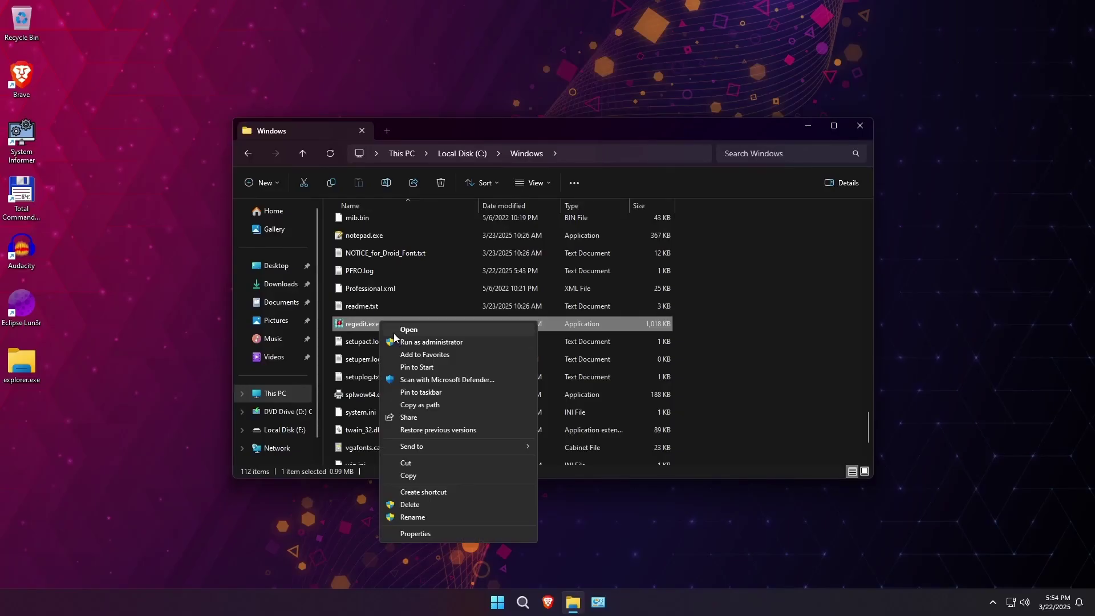
{"action": "left_click", "coordinate": [400, 343]}
{"action": "left_click", "coordinate": [491, 399]}
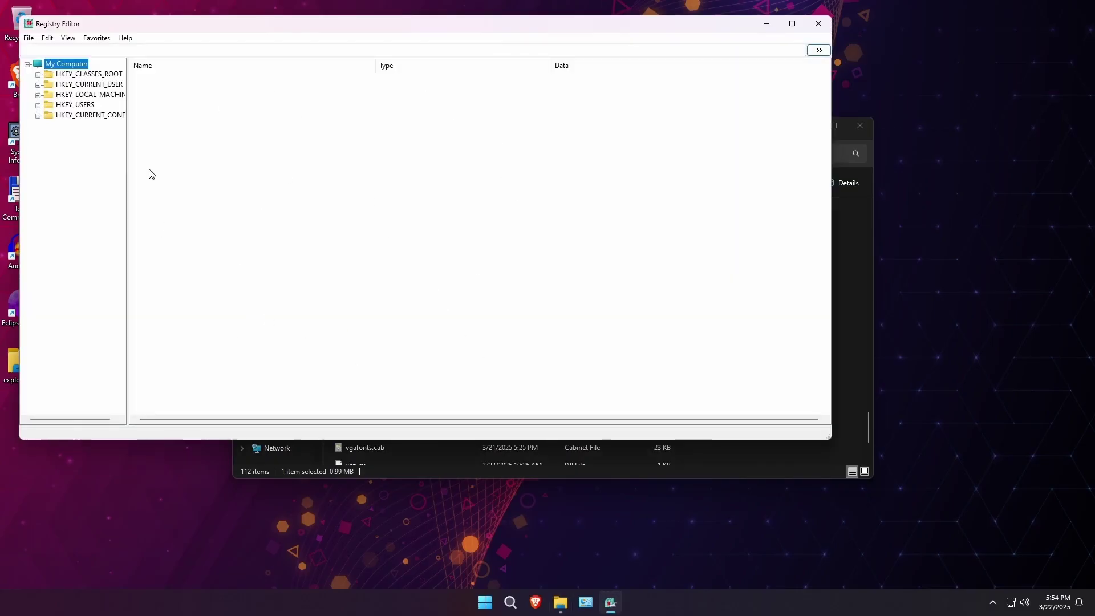
Step: View Registry Editor's About information and close it
{"action": "left_click", "coordinate": [97, 37]}
{"action": "mouse_move", "coordinate": [125, 38]}
{"action": "left_click", "coordinate": [171, 66]}
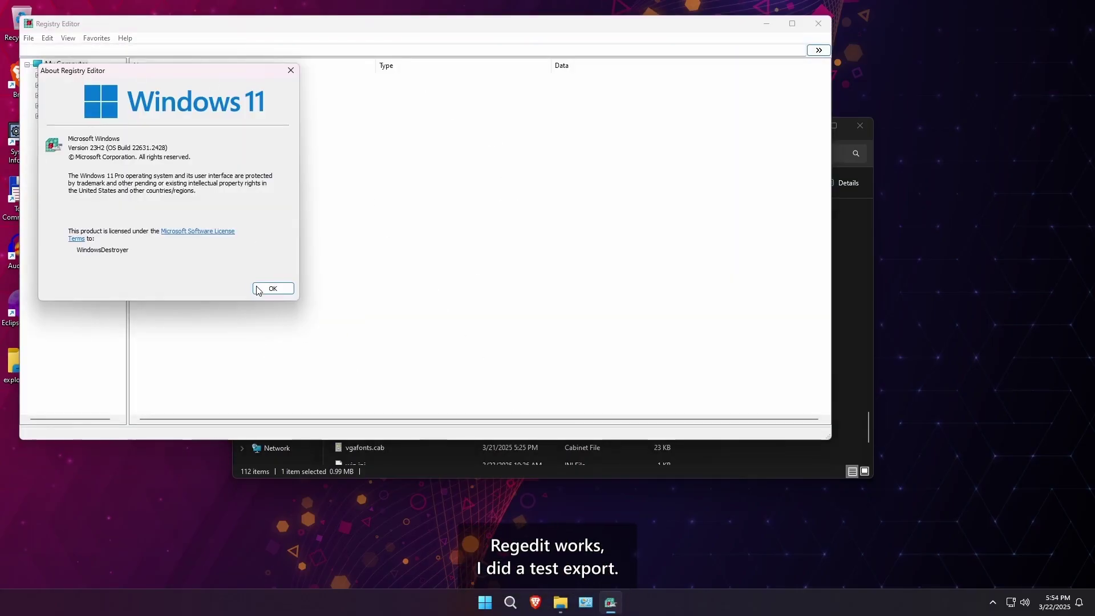
{"action": "left_click", "coordinate": [257, 287]}
Step: Examine the viewing and editing commands that Registry Editor offers, including those for creating new items
{"action": "left_click", "coordinate": [69, 38]}
{"action": "left_click", "coordinate": [73, 81]}
{"action": "left_click", "coordinate": [127, 57]}
{"action": "left_click", "coordinate": [68, 38]}
{"action": "mouse_move", "coordinate": [49, 38]}
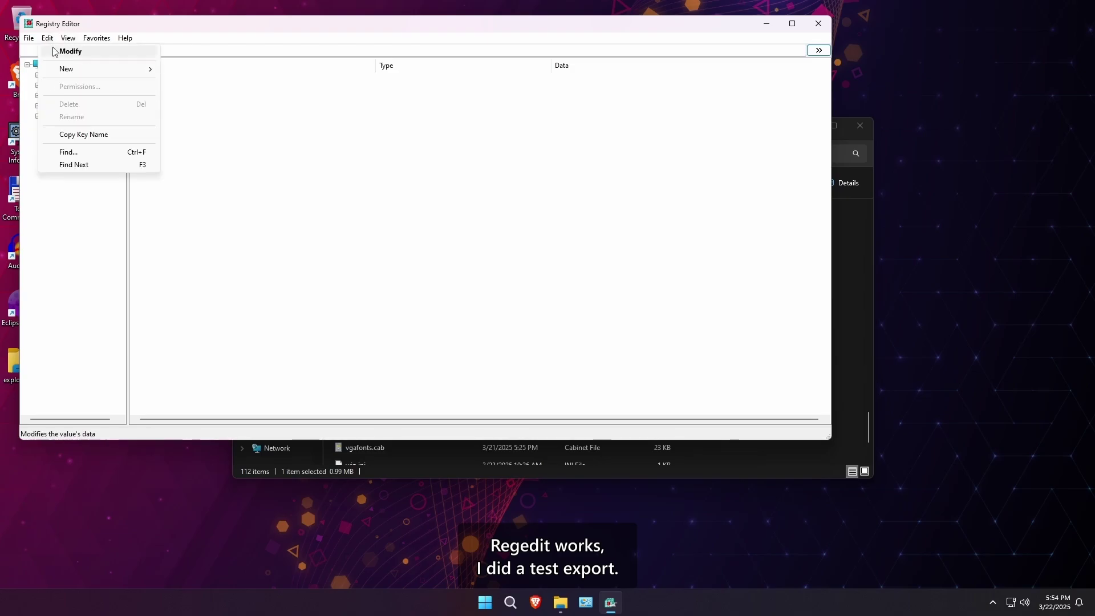
{"action": "mouse_move", "coordinate": [97, 69]}
{"action": "left_click", "coordinate": [186, 89]}
{"action": "left_click", "coordinate": [86, 75]}
{"action": "left_click", "coordinate": [48, 39]}
{"action": "left_click", "coordinate": [56, 49]}
Step: Expand HKEY_CURRENT_USER and its Control Panel key to view the subkeys and values
{"action": "double_click", "coordinate": [88, 85]}
{"action": "double_click", "coordinate": [87, 114]}
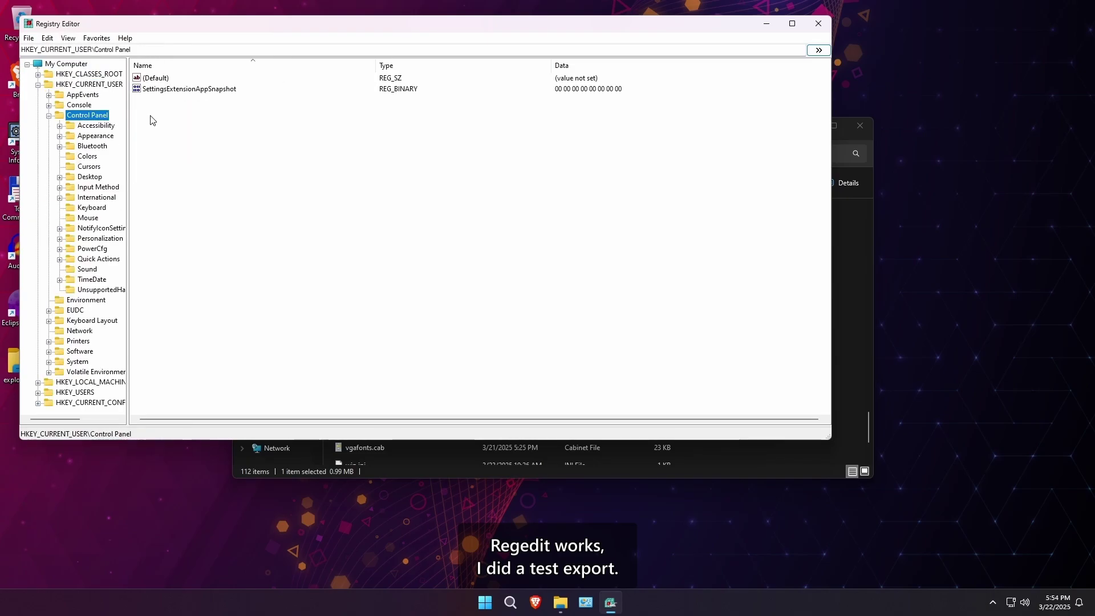
Step: Export the HKEY_CURRENT_USER branch to the Desktop as a registration file named test
{"action": "left_click", "coordinate": [37, 84]}
{"action": "left_click", "coordinate": [29, 39]}
{"action": "left_click", "coordinate": [43, 62]}
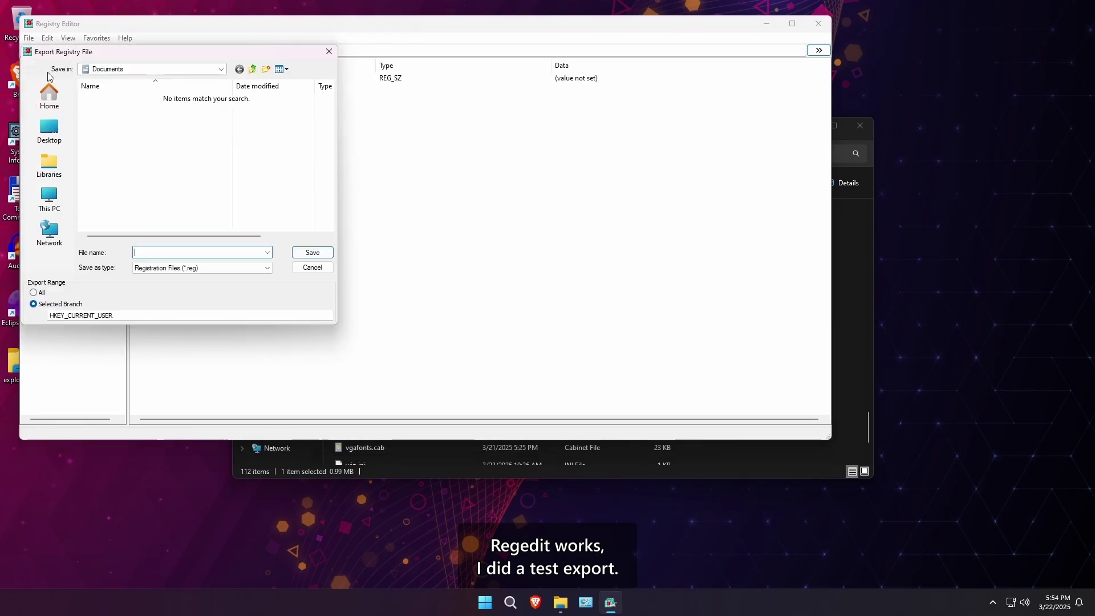
{"action": "type", "text": "test"}
{"action": "left_click", "coordinate": [49, 130]}
{"action": "left_click", "coordinate": [317, 253]}
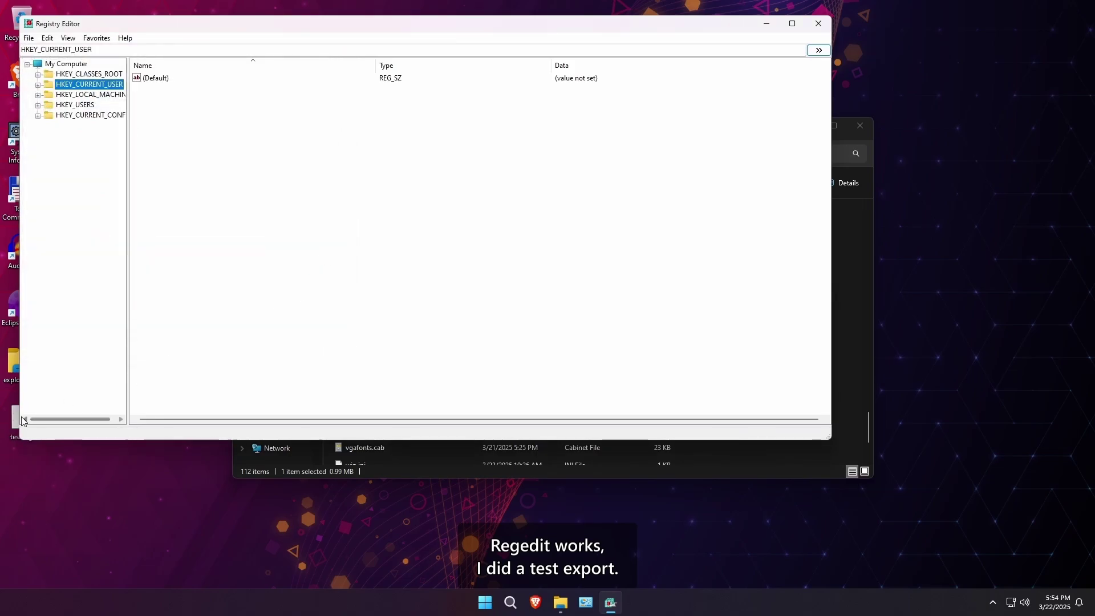
Step: Move test.reg clear of the window, open it but decline adding it to the registry, and close Registry Editor
{"action": "left_click_drag", "start_coordinate": [17, 421], "coordinate": [22, 478]}
{"action": "double_click", "coordinate": [22, 477]}
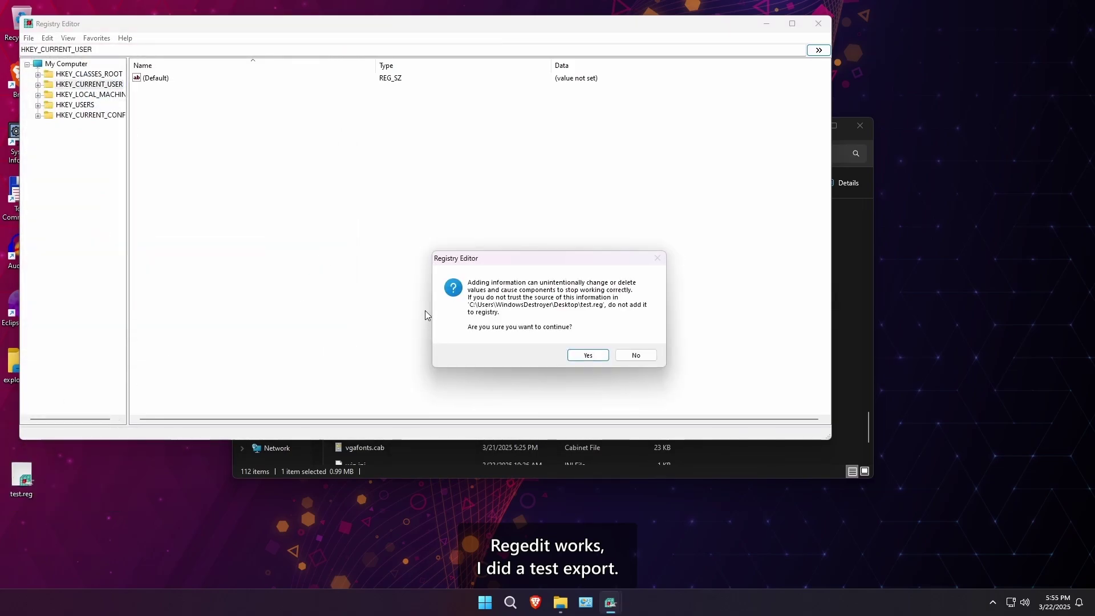
{"action": "left_click", "coordinate": [647, 356]}
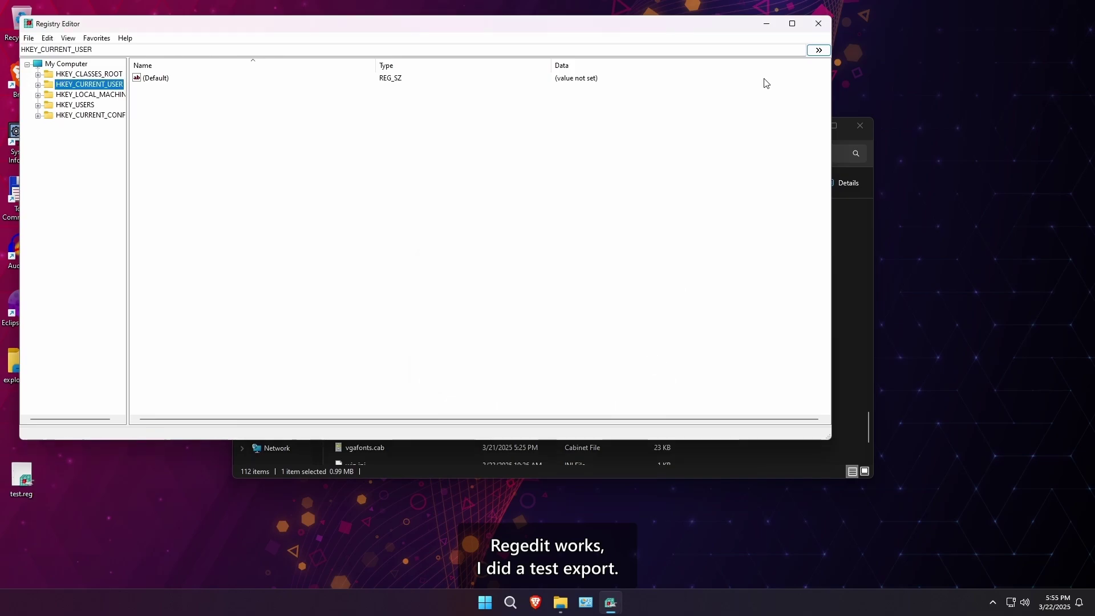
{"action": "left_click", "coordinate": [818, 23]}
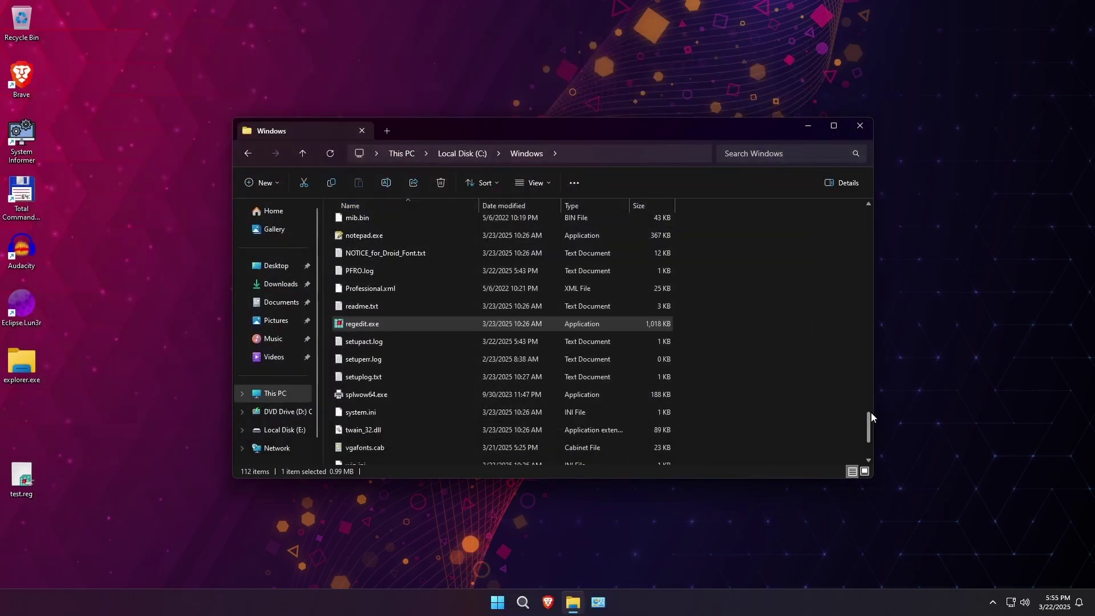
Step: Run winhlp32.exe from the Windows folder, dismiss its file selection, and open and cancel the Print dialog
{"action": "left_click_drag", "start_coordinate": [871, 413], "coordinate": [867, 432]}
{"action": "double_click", "coordinate": [392, 423]}
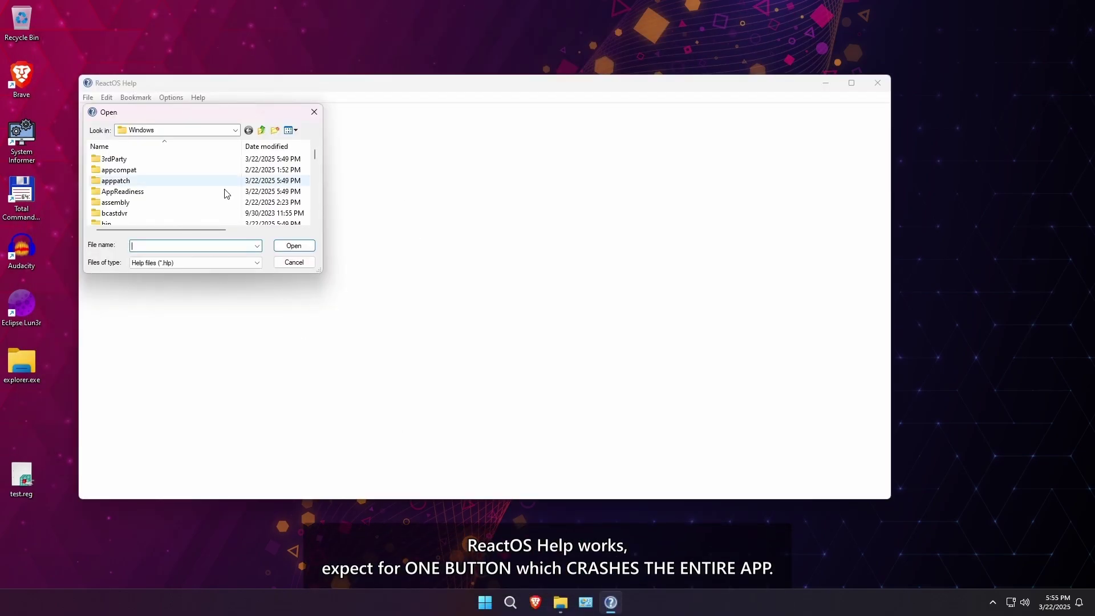
{"action": "left_click", "coordinate": [294, 263]}
{"action": "left_click", "coordinate": [88, 98]}
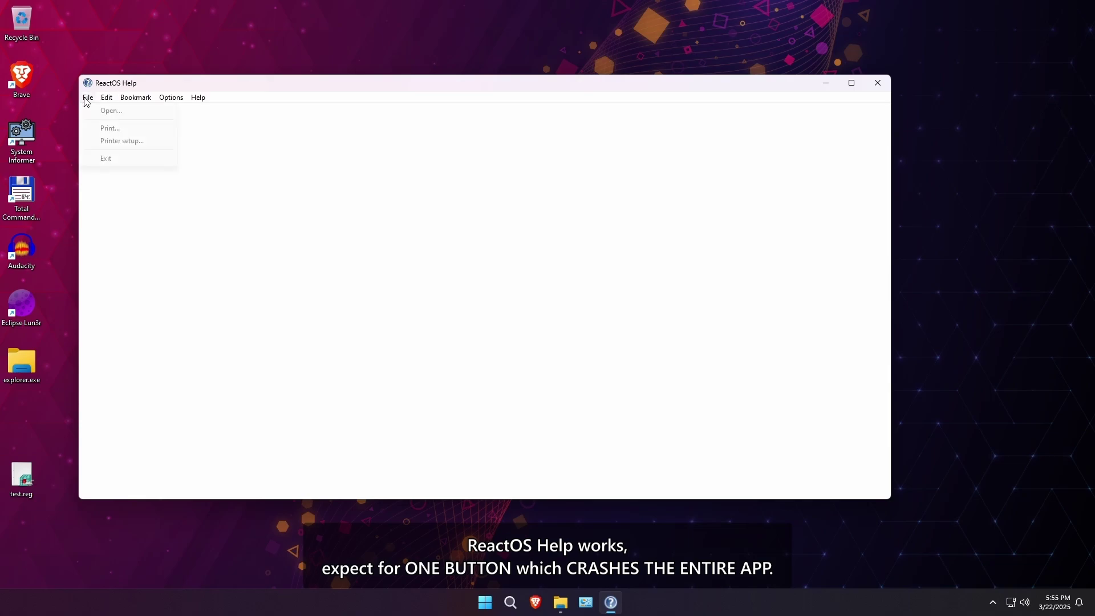
{"action": "left_click", "coordinate": [105, 126]}
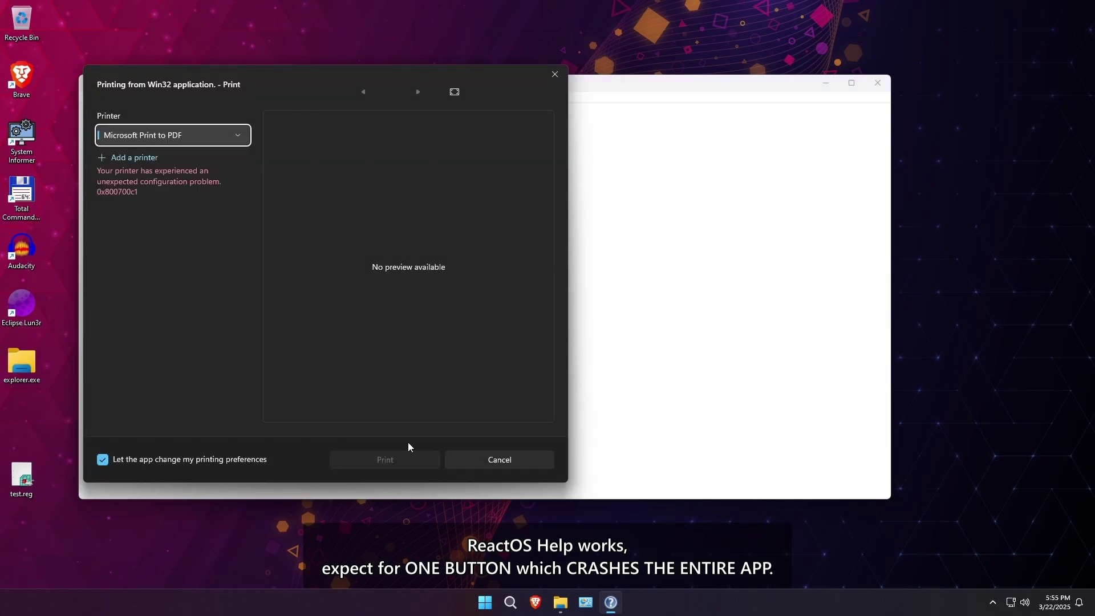
{"action": "left_click", "coordinate": [499, 460]}
Step: Try the printer setup command and the editing, bookmark and options commands in ReactOS Help
{"action": "left_click", "coordinate": [88, 98]}
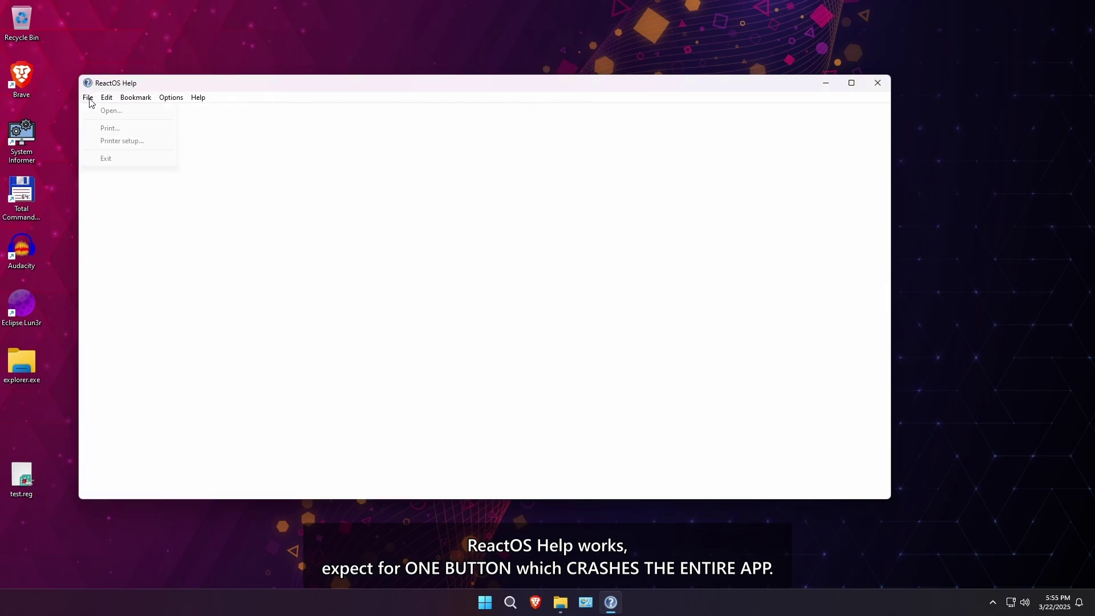
{"action": "left_click", "coordinate": [108, 141]}
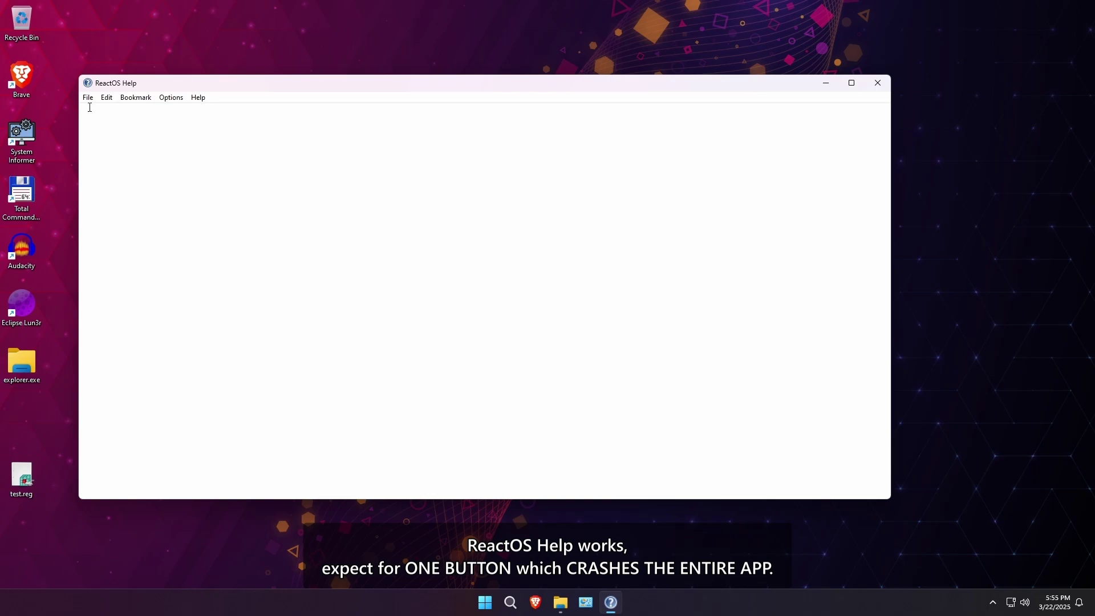
{"action": "left_click", "coordinate": [118, 126]}
{"action": "left_click", "coordinate": [132, 99]}
{"action": "left_click", "coordinate": [143, 110]}
{"action": "left_click", "coordinate": [165, 100]}
{"action": "left_click", "coordinate": [184, 111]}
Step: View the About information of ReactOS Help, close it, and try the program's first help command
{"action": "left_click", "coordinate": [198, 97]}
{"action": "left_click", "coordinate": [200, 122]}
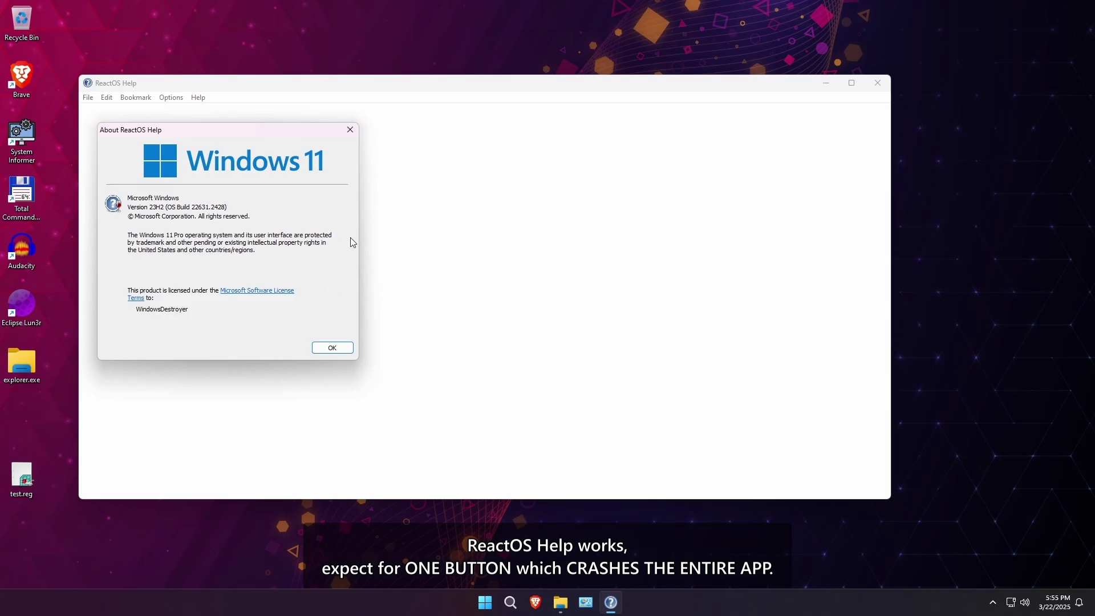
{"action": "key", "text": "Return"}
{"action": "left_click", "coordinate": [198, 98]}
{"action": "left_click", "coordinate": [208, 109]}
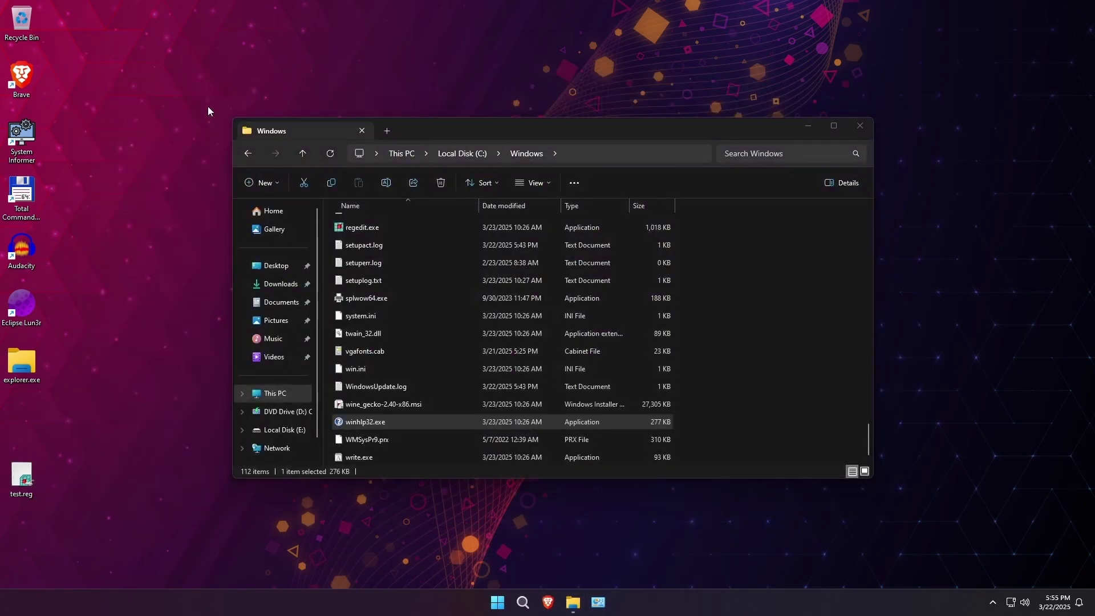
Step: Try to run wine_gecko-2.40-x86.msi and write.exe from the Windows folder, dismissing the resulting dialogs
{"action": "double_click", "coordinate": [390, 404]}
{"action": "left_click", "coordinate": [630, 338]}
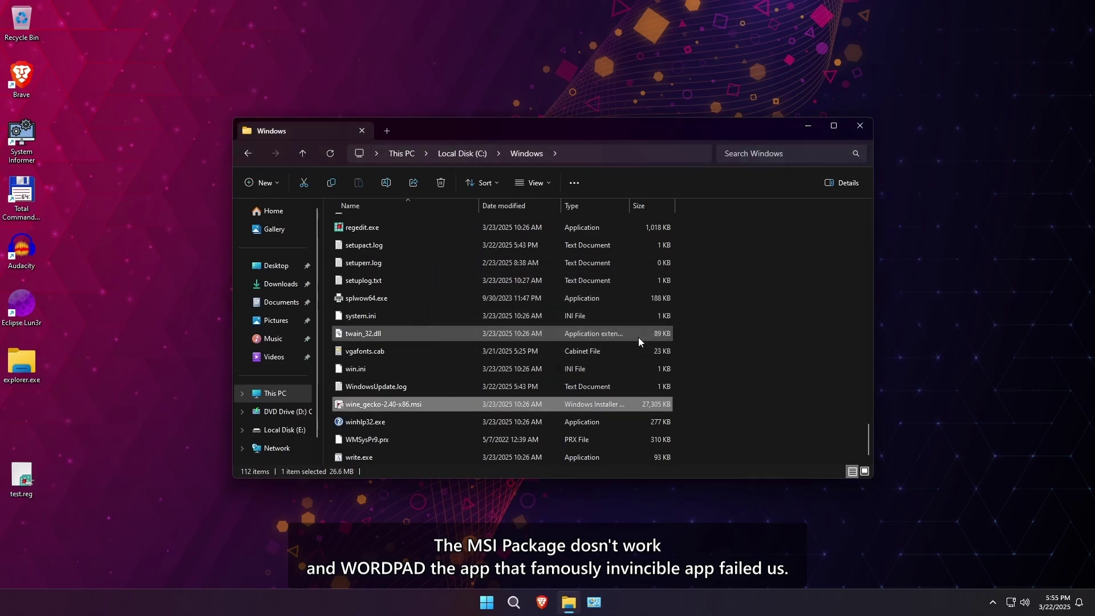
{"action": "left_click", "coordinate": [607, 457]}
{"action": "double_click", "coordinate": [608, 457]}
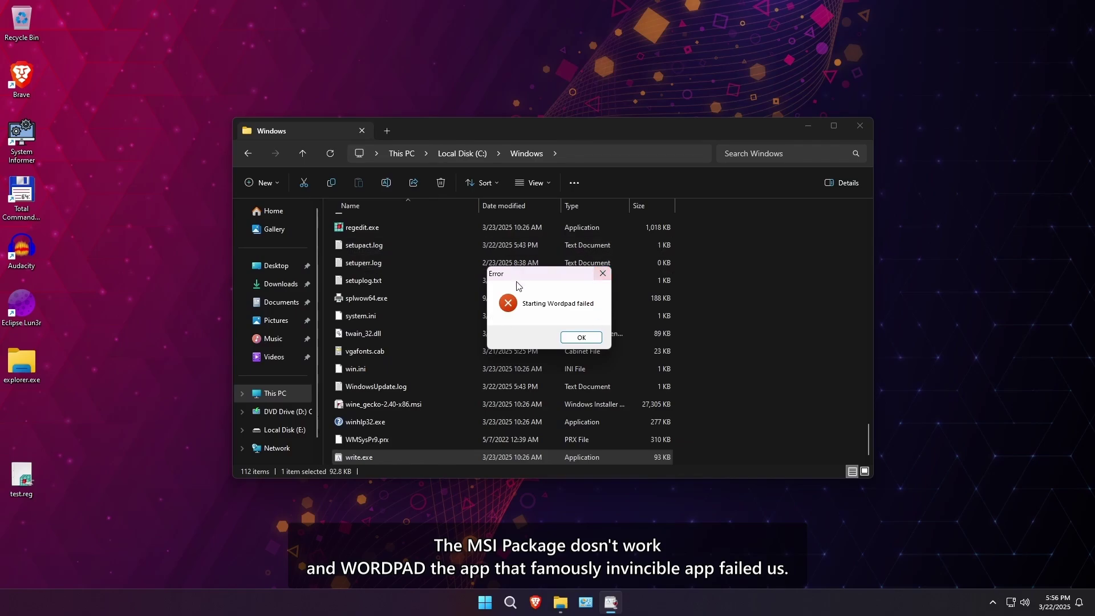
{"action": "left_click", "coordinate": [585, 341]}
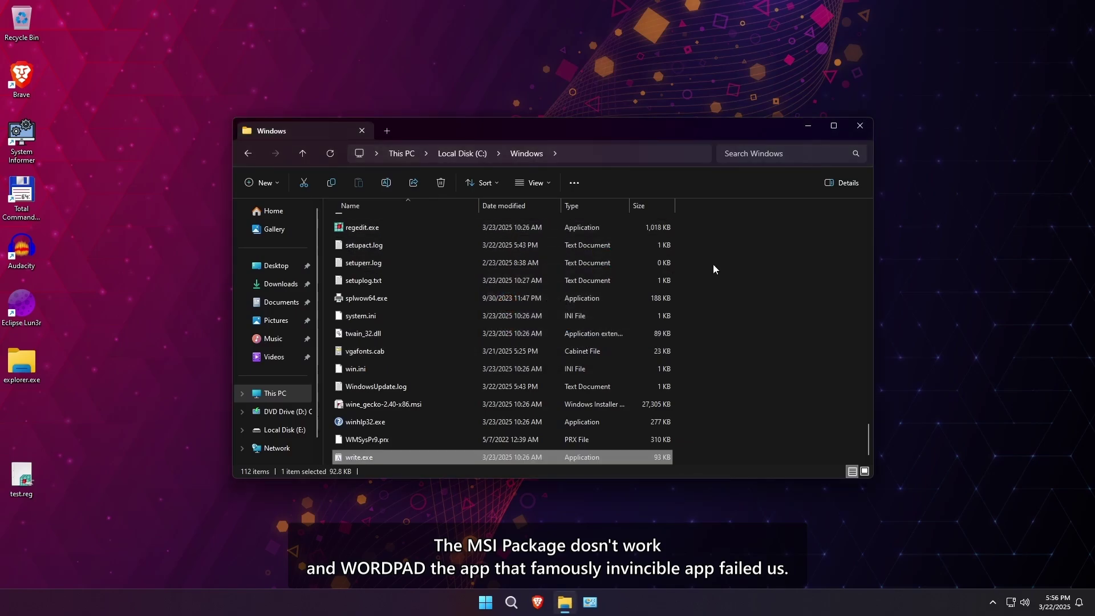
Step: Close the Windows folder window and move test.reg directly beneath explorer.exe on the desktop
{"action": "left_click", "coordinate": [861, 126]}
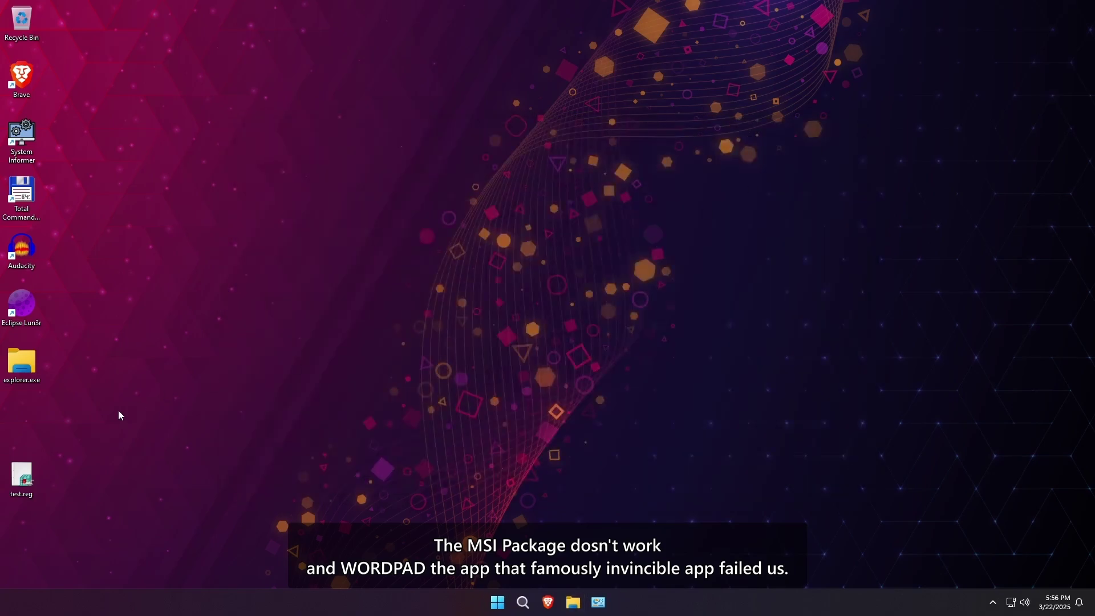
{"action": "left_click_drag", "start_coordinate": [23, 465], "coordinate": [22, 408]}
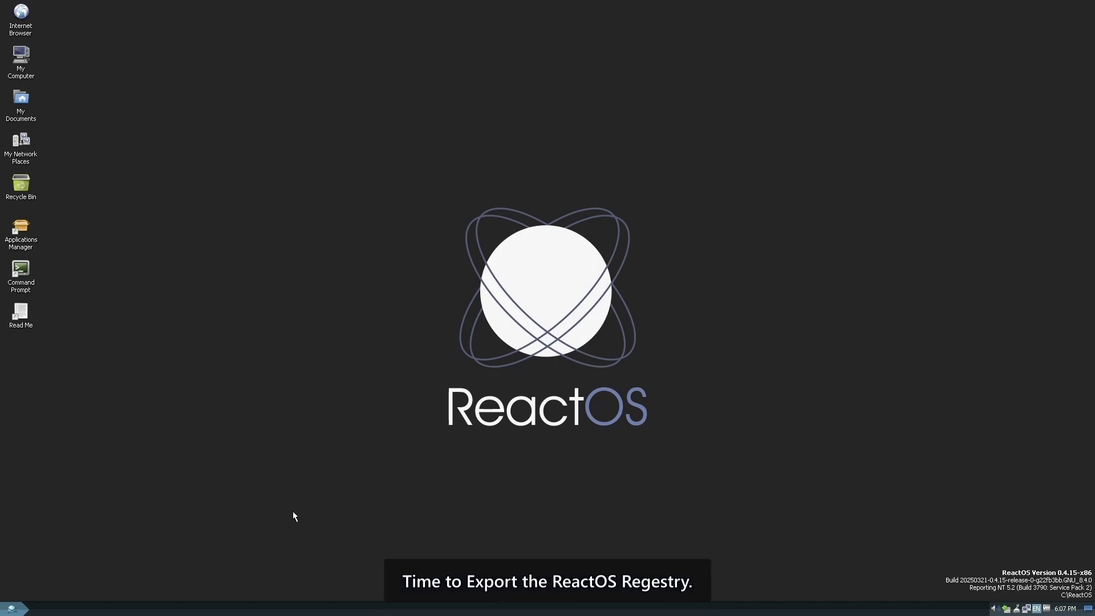
Step: Switch to the ReactOS machine, start Registry Editor through the Run dialog, and move its window higher on the screen
{"action": "key", "text": "super"}
{"action": "type", "text": "rr"}
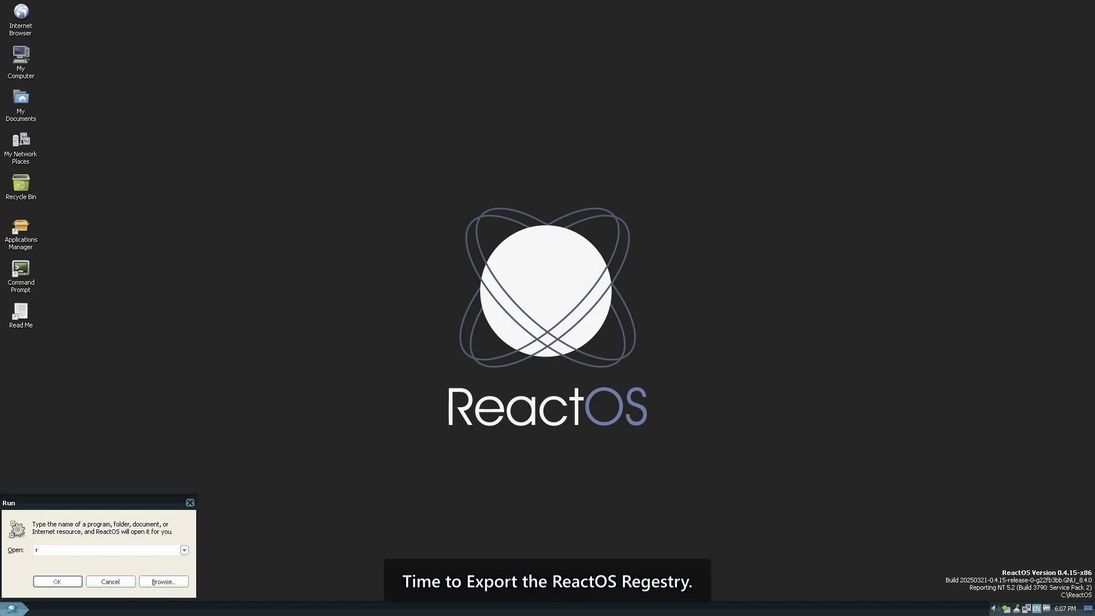
{"action": "key", "text": "Return"}
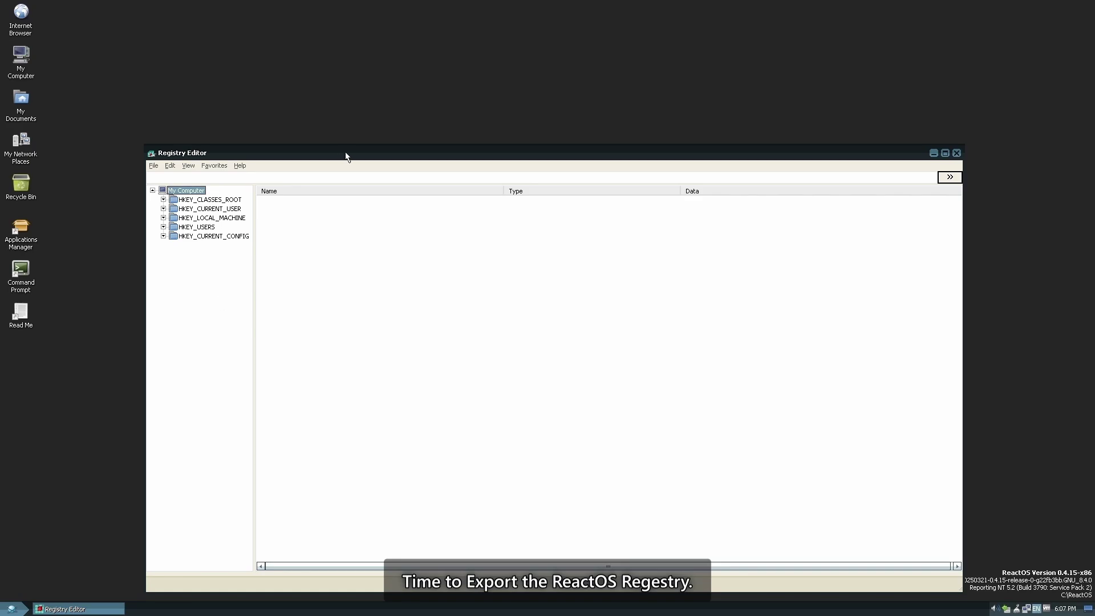
{"action": "left_click_drag", "start_coordinate": [345, 157], "coordinate": [337, 103]}
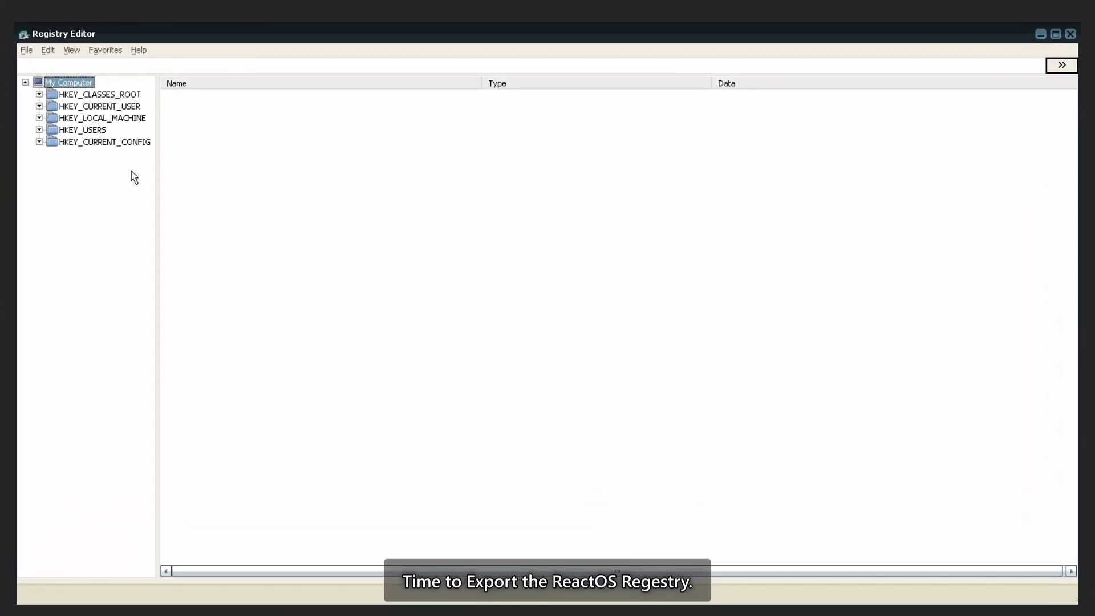
Step: Export the entire ReactOS registry to the Desktop as ReactOS.reg and close Registry Editor
{"action": "right_click", "coordinate": [69, 86]}
{"action": "left_click", "coordinate": [94, 108]}
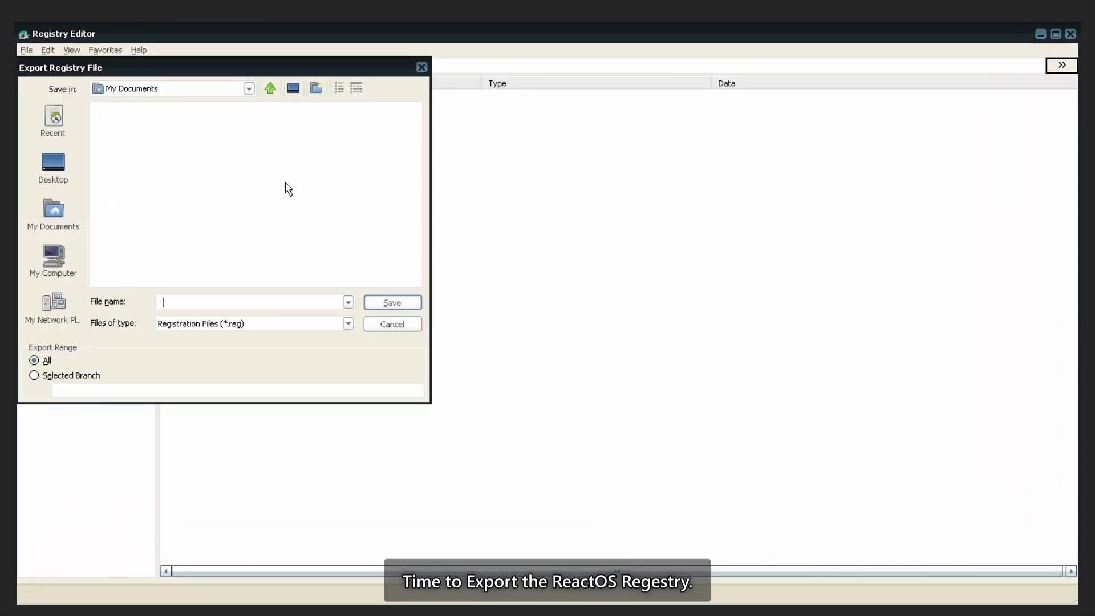
{"action": "type", "text": "ReactOS"}
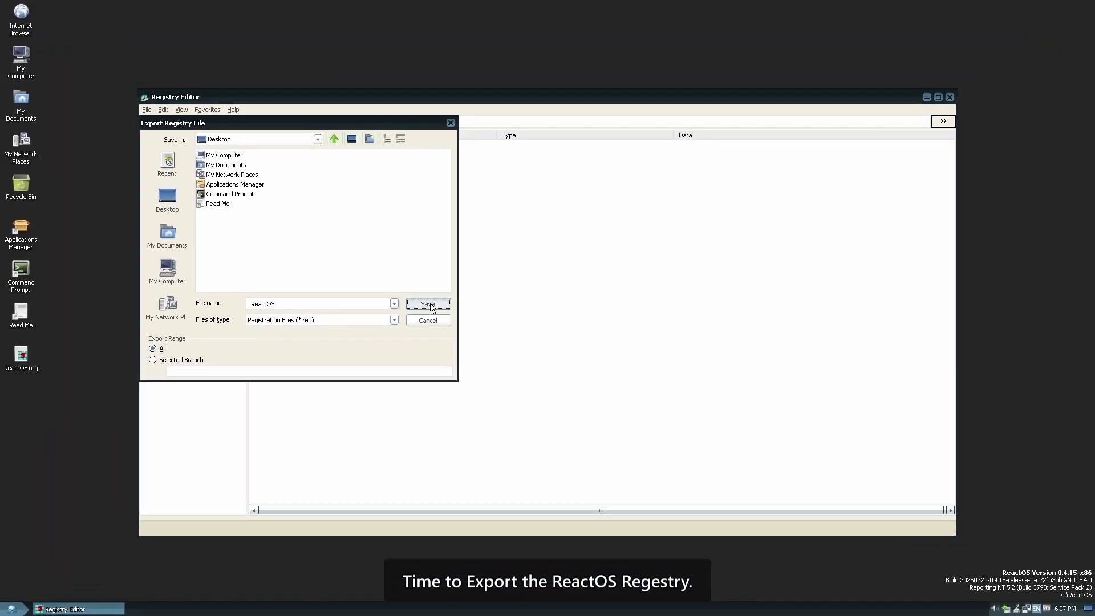
{"action": "key", "text": "Return"}
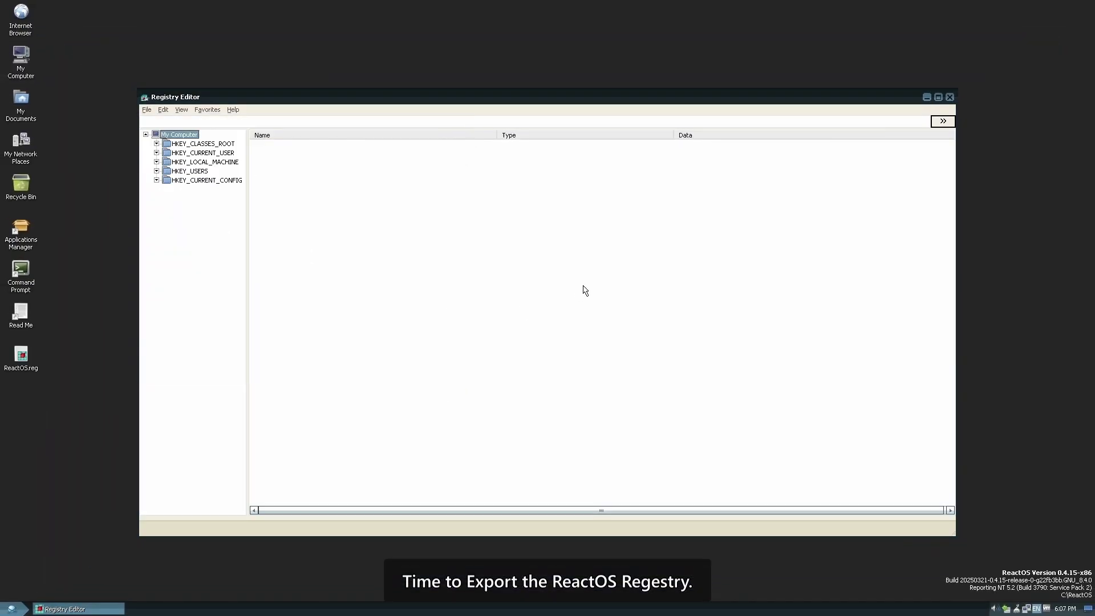
{"action": "left_click", "coordinate": [949, 97]}
{"action": "left_click_drag", "start_coordinate": [12, 355], "coordinate": [25, 325]}
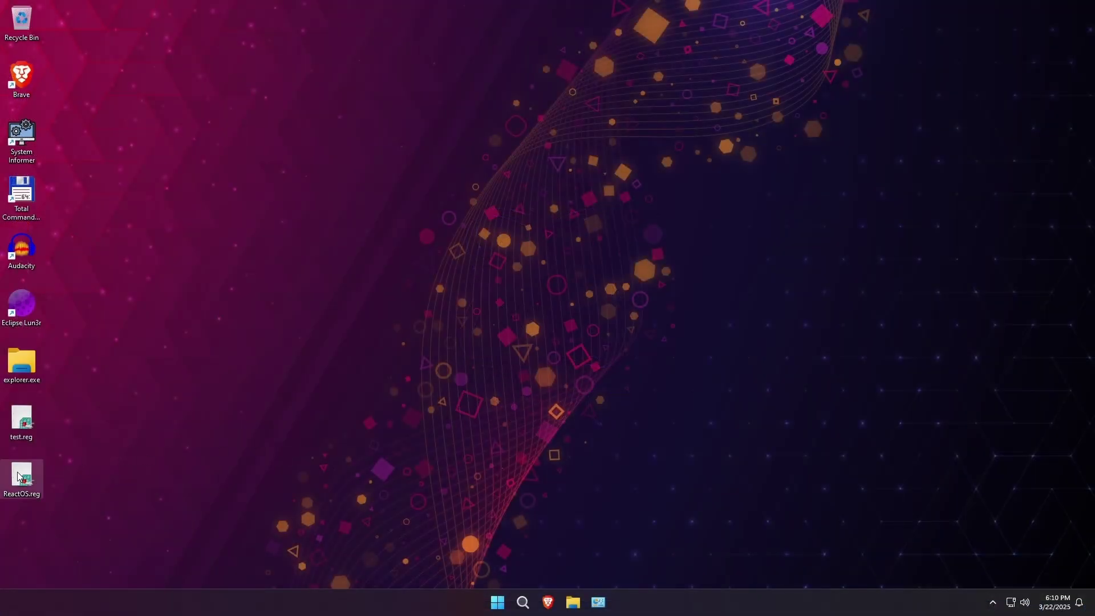
Step: Open ReactOS.reg on the Windows 11 desktop and agree to add its contents to the registry
{"action": "double_click", "coordinate": [18, 477]}
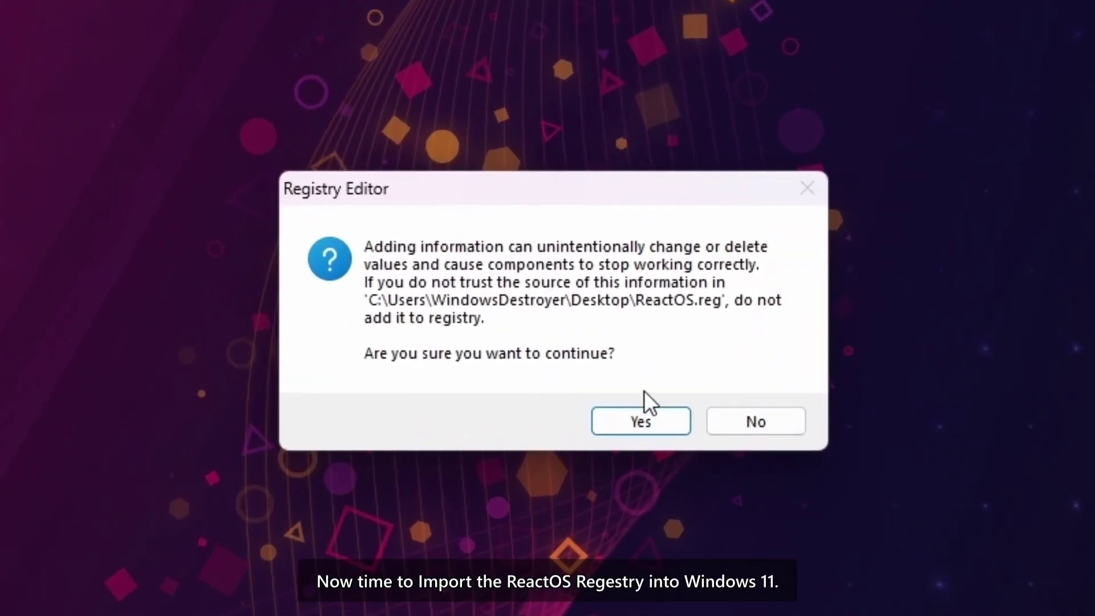
{"action": "left_click", "coordinate": [625, 423]}
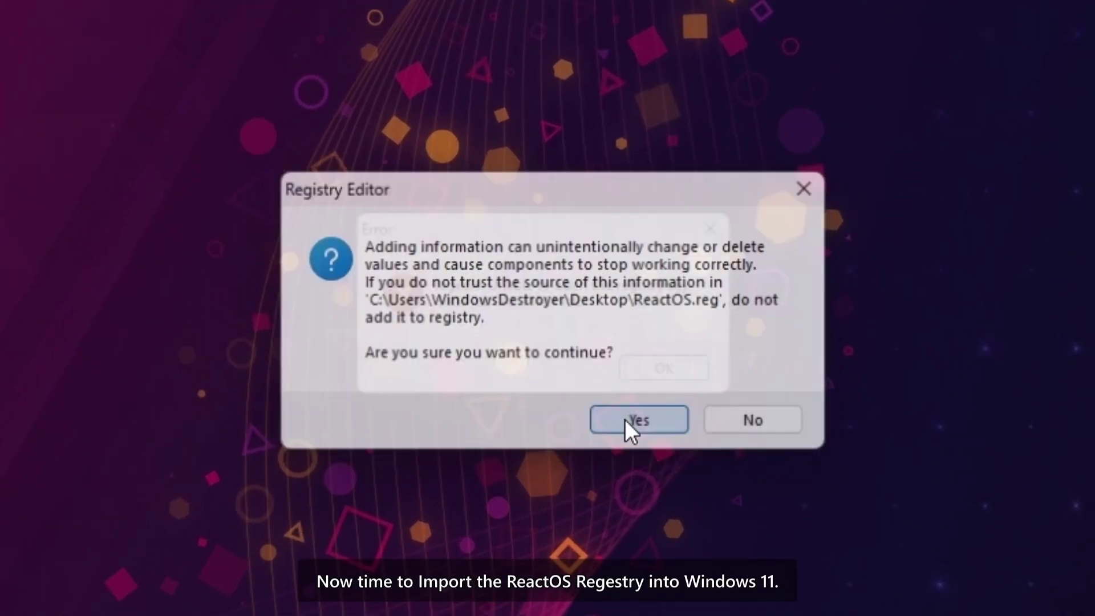
Step: Dismiss the series of regedit error dialogs for HKEY_LOCAL_MACHINE\HARDWARE keys so the import continues
{"action": "left_click", "coordinate": [683, 374]}
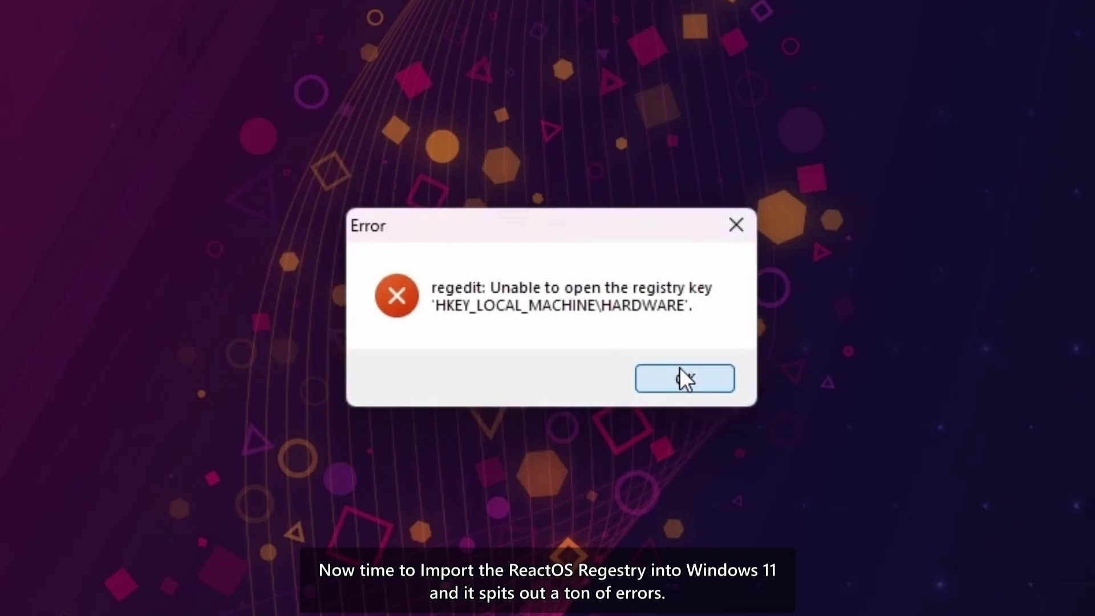
{"action": "left_click", "coordinate": [682, 379]}
{"action": "left_click", "coordinate": [743, 383]}
{"action": "left_click", "coordinate": [743, 384]}
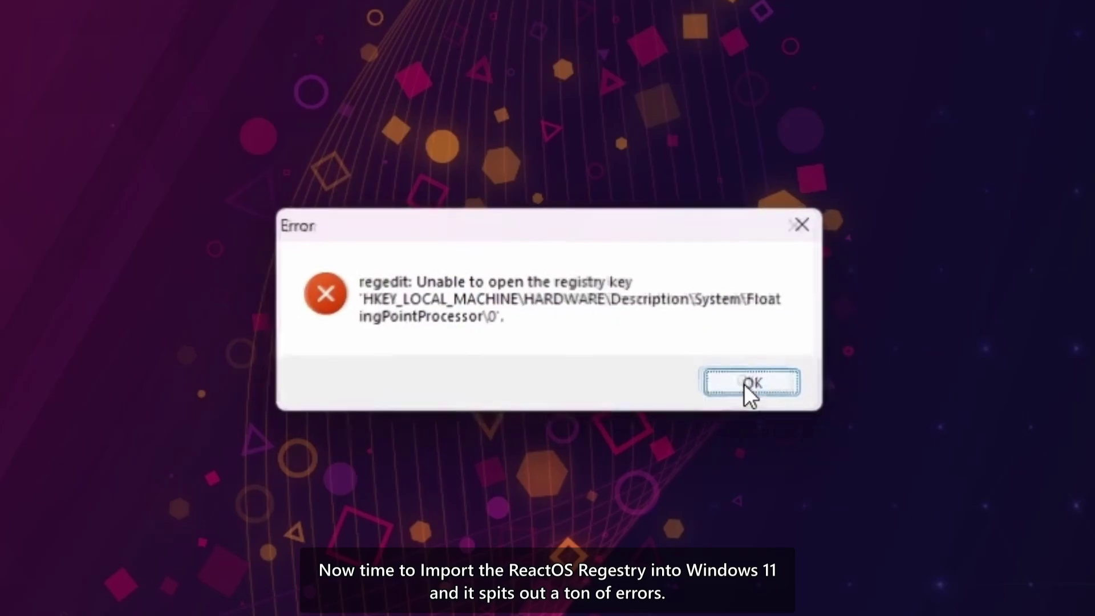
{"action": "left_click", "coordinate": [743, 383]}
{"action": "left_click", "coordinate": [744, 383]}
{"action": "left_click", "coordinate": [744, 384]}
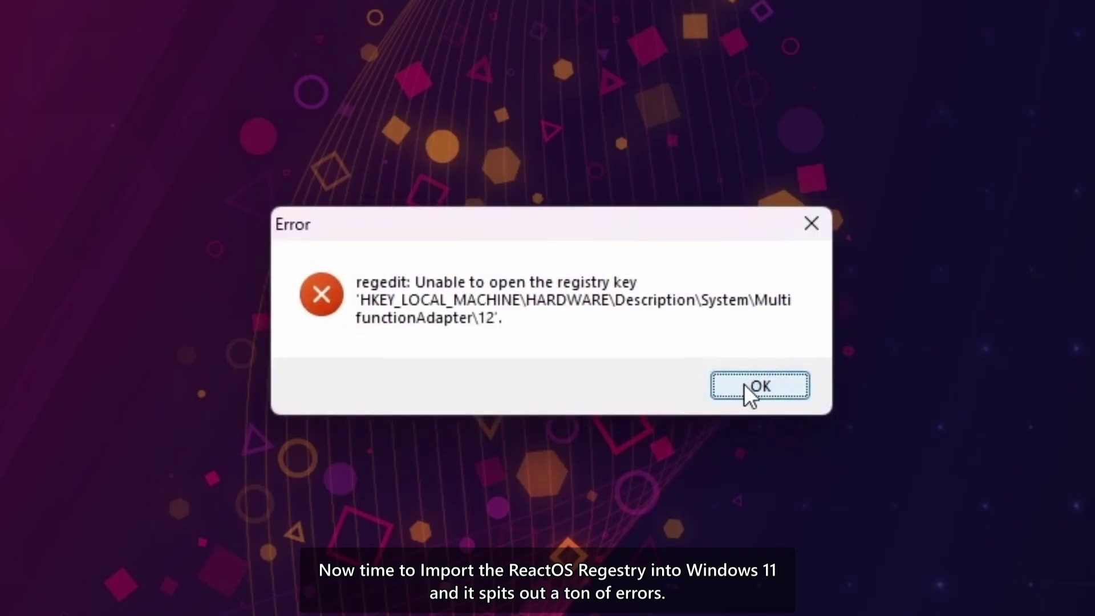
{"action": "left_click", "coordinate": [760, 385]}
{"action": "left_click", "coordinate": [759, 385]}
{"action": "left_click", "coordinate": [759, 385]}
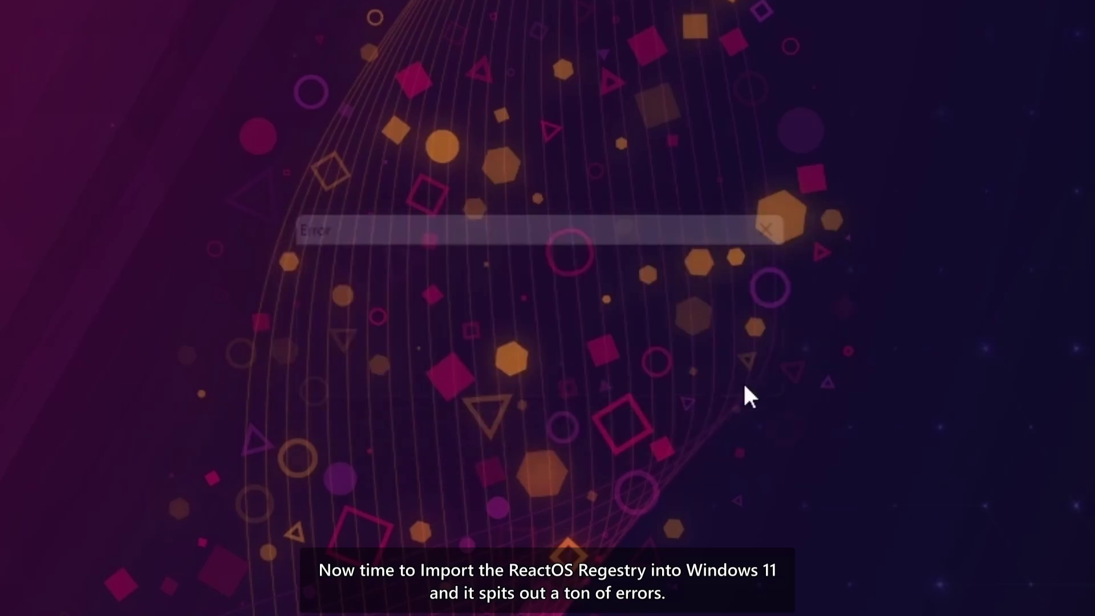
{"action": "left_click", "coordinate": [744, 384]}
{"action": "left_click", "coordinate": [744, 383]}
{"action": "left_click", "coordinate": [743, 384]}
{"action": "left_click", "coordinate": [744, 383]}
{"action": "left_click", "coordinate": [744, 383]}
{"action": "left_click", "coordinate": [744, 384]}
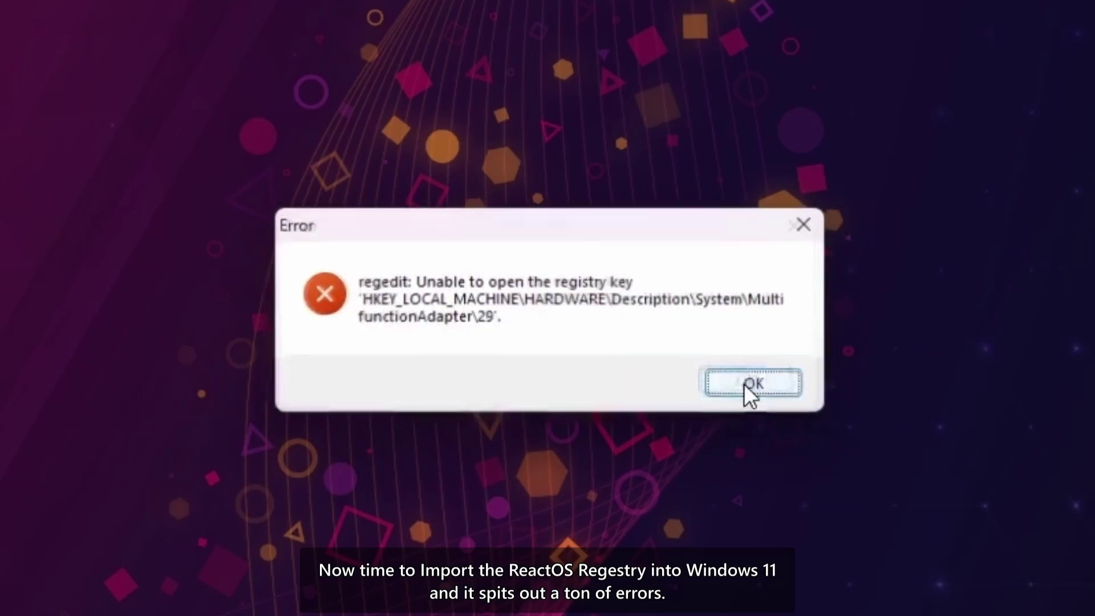
{"action": "left_click", "coordinate": [744, 383]}
{"action": "left_click", "coordinate": [744, 384]}
{"action": "left_click", "coordinate": [744, 383]}
{"action": "left_click", "coordinate": [744, 383]}
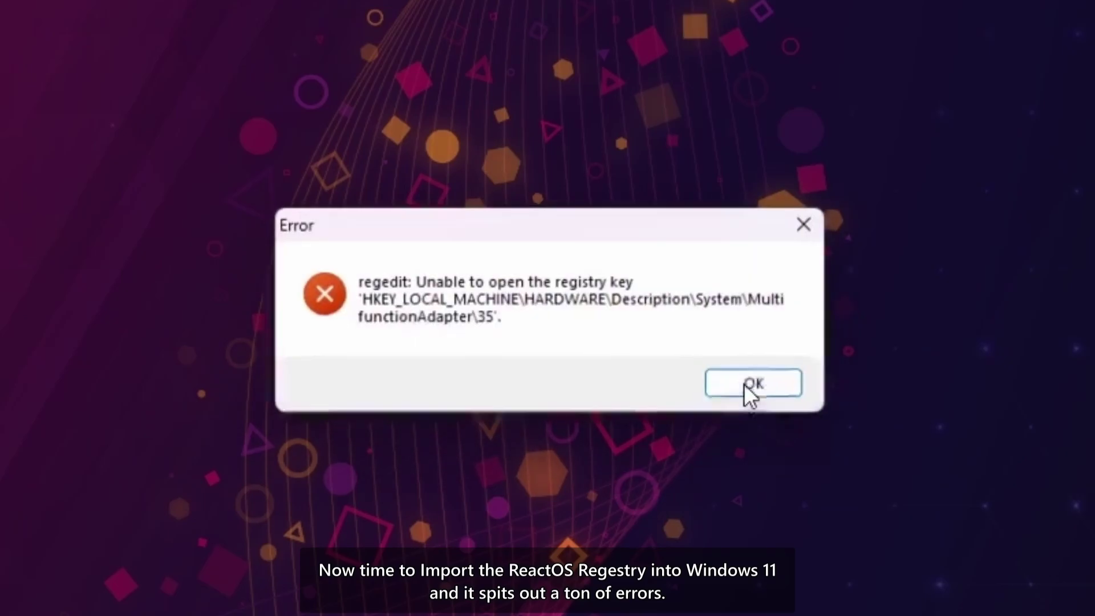
{"action": "left_click", "coordinate": [744, 383]}
{"action": "left_click", "coordinate": [744, 384]}
{"action": "left_click", "coordinate": [744, 383]}
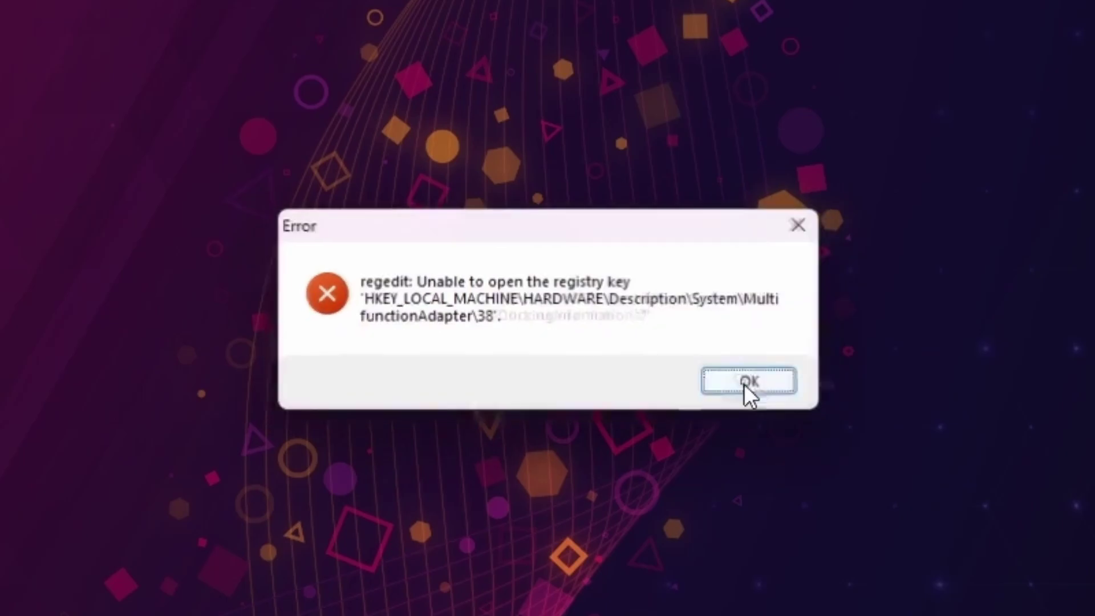
{"action": "left_click", "coordinate": [744, 383]}
{"action": "left_click", "coordinate": [743, 383]}
{"action": "left_click", "coordinate": [744, 383]}
{"action": "left_click", "coordinate": [744, 384]}
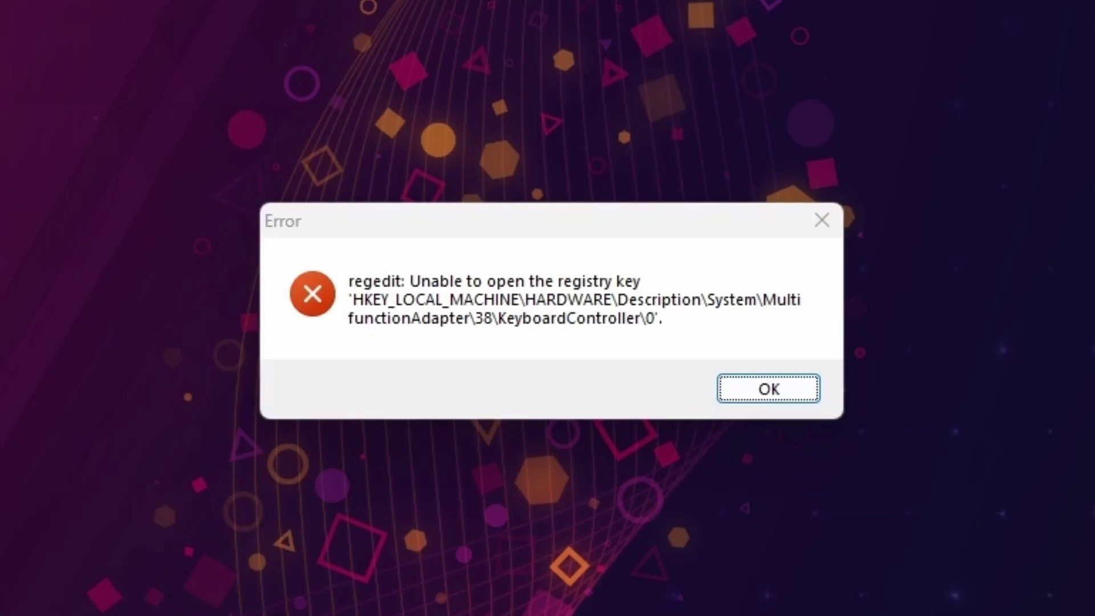
{"action": "key", "text": "Return"}
Step: Abort the registry import by ending the regedit.exe process in Task Manager, and close Task Manager
{"action": "key", "text": "ctrl+shift+Escape"}
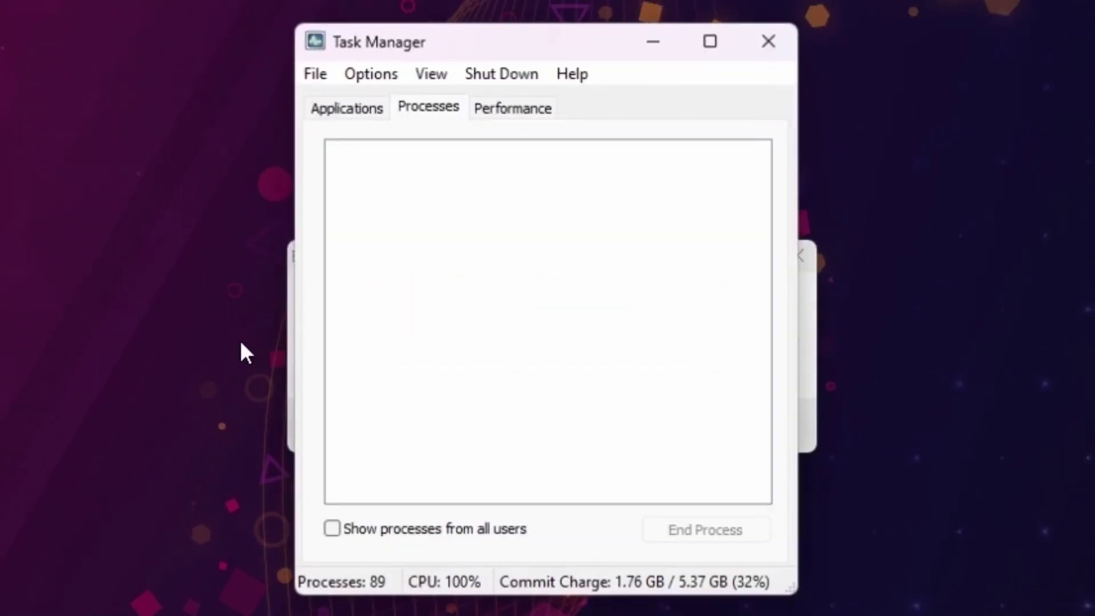
{"action": "left_click_drag", "start_coordinate": [440, 32], "coordinate": [154, 79]}
{"action": "left_click_drag", "start_coordinate": [439, 215], "coordinate": [434, 468]}
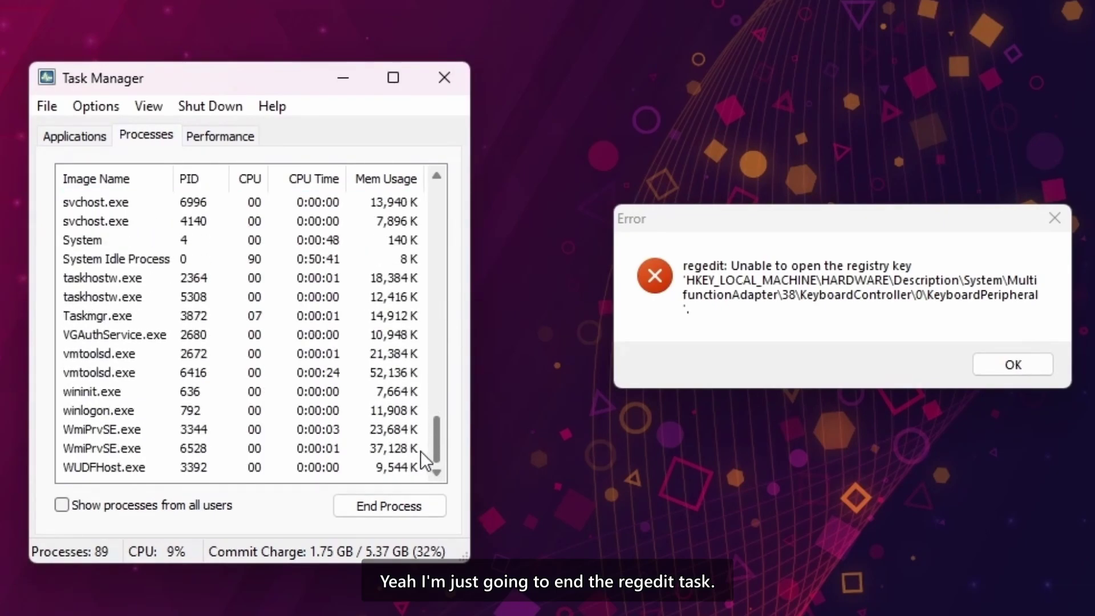
{"action": "left_click", "coordinate": [110, 223]}
{"action": "key", "text": "r"}
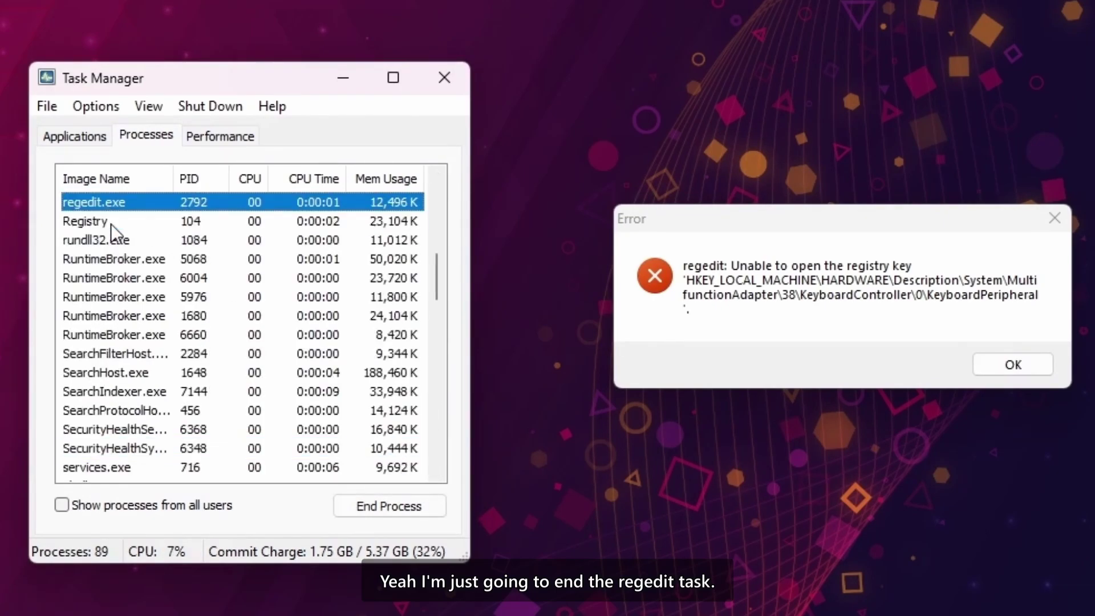
{"action": "left_click", "coordinate": [358, 506]}
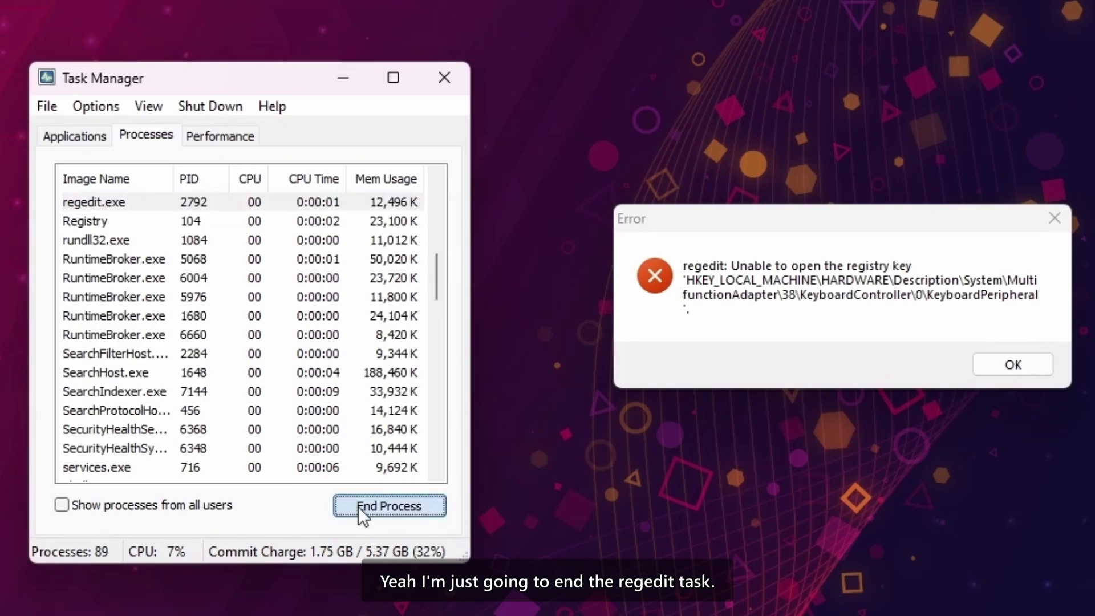
{"action": "left_click", "coordinate": [928, 396]}
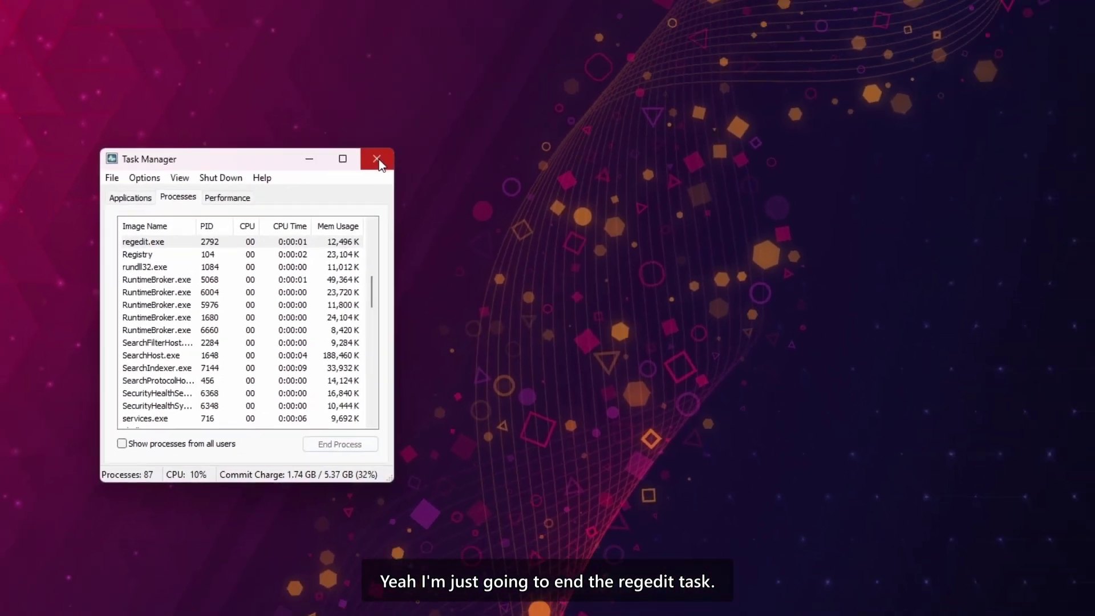
{"action": "left_click", "coordinate": [444, 77]}
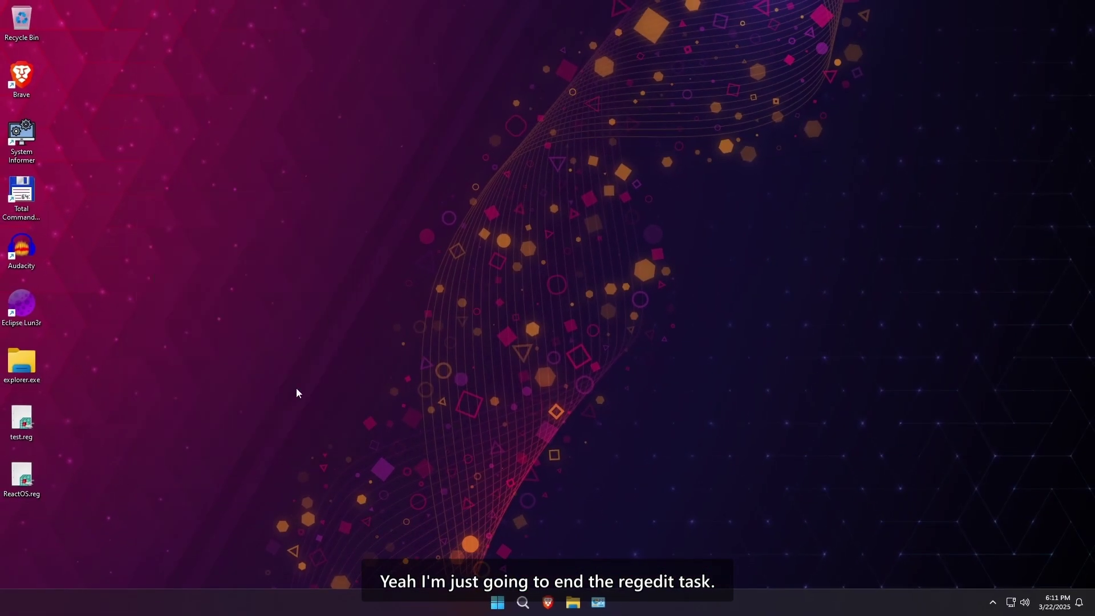
Step: Start System Informer as administrator, approve the elevation, and open its Run dialog
{"action": "right_click", "coordinate": [37, 153]}
{"action": "left_click", "coordinate": [67, 187]}
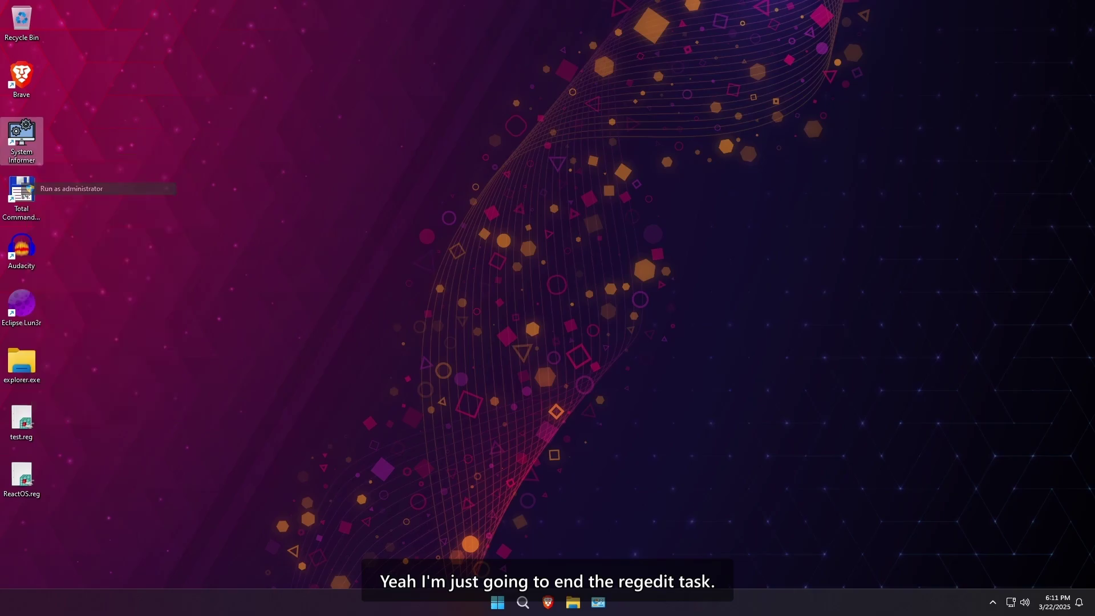
{"action": "left_click", "coordinate": [494, 400]}
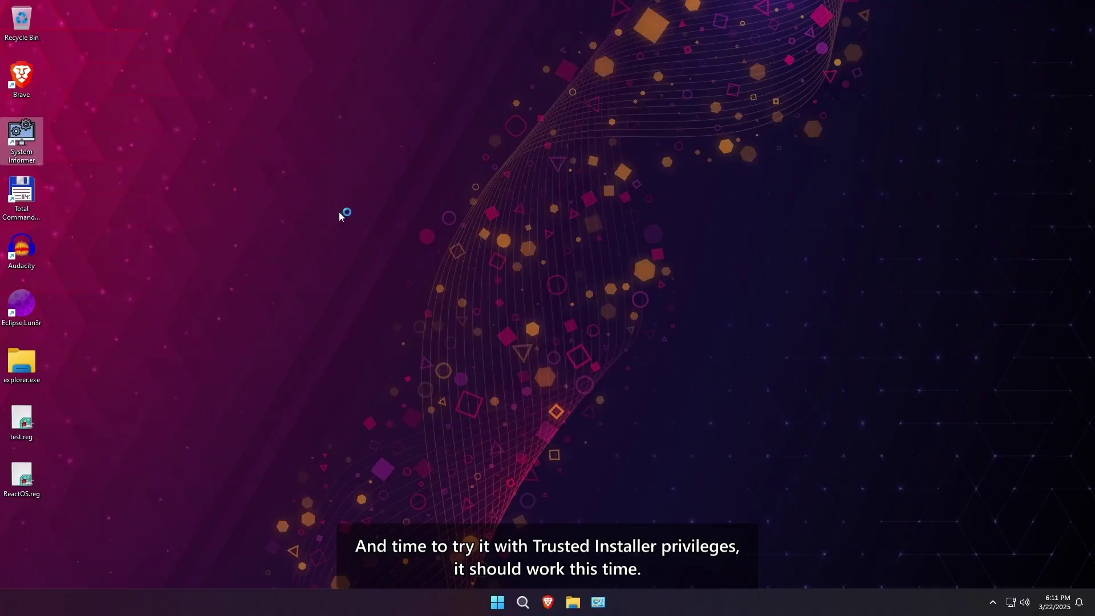
{"action": "left_click", "coordinate": [77, 81]}
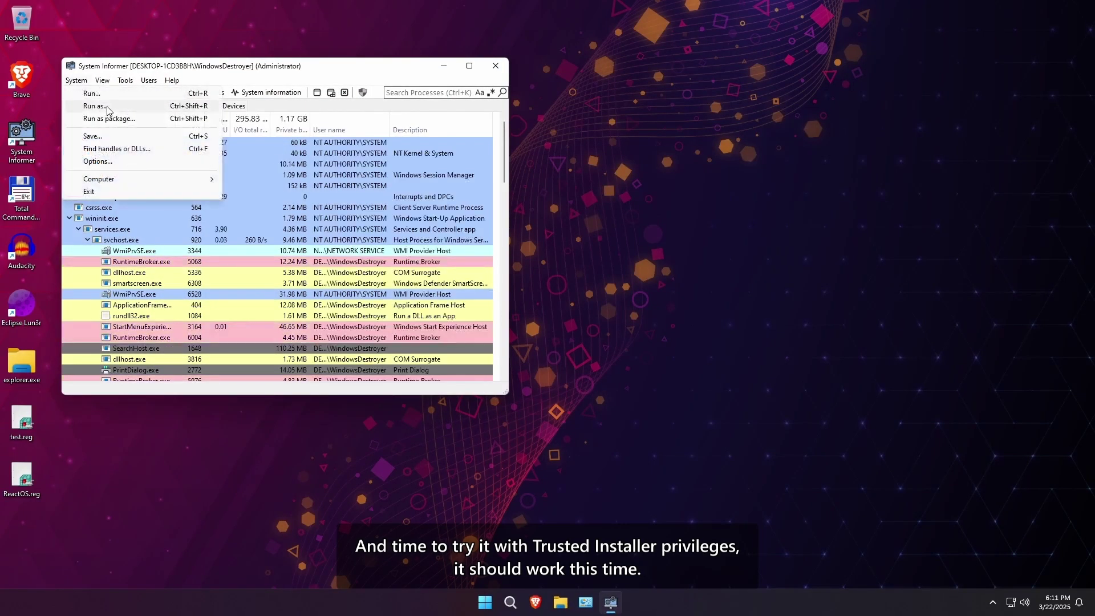
{"action": "left_click", "coordinate": [109, 97]}
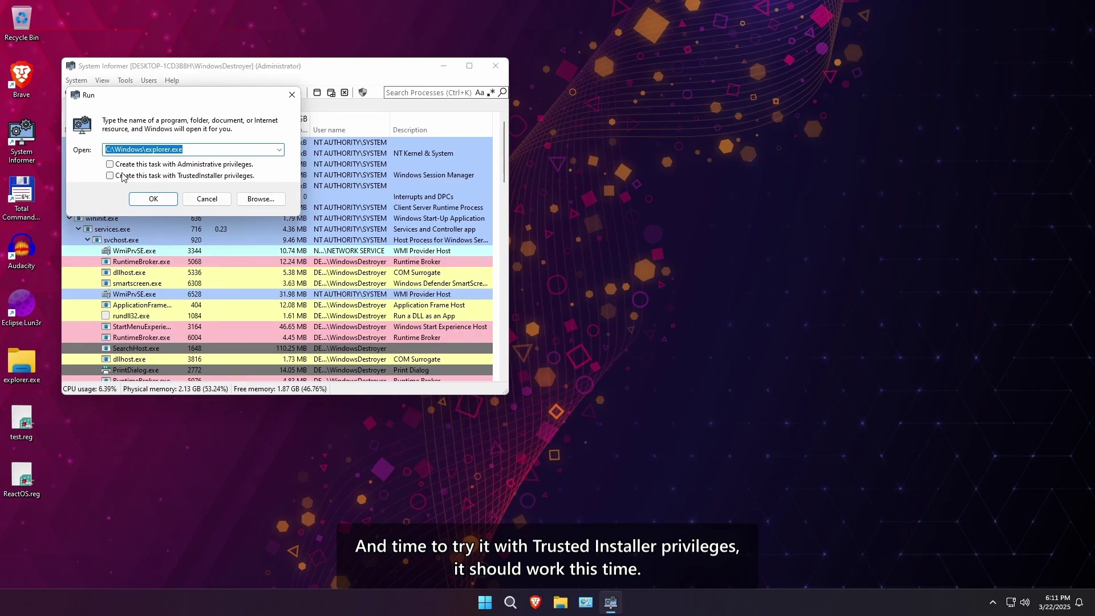
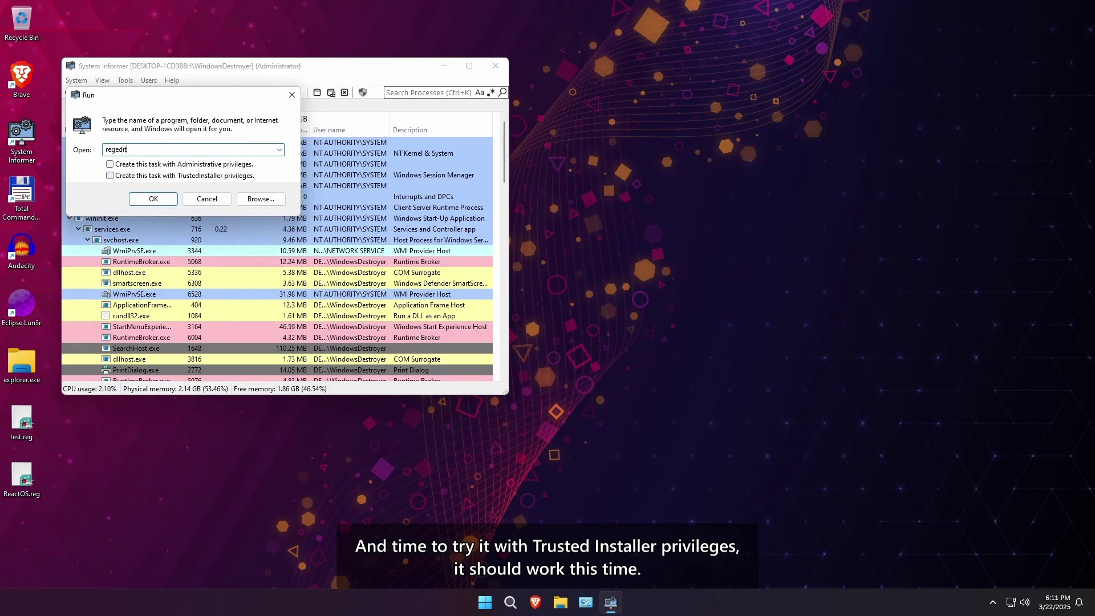
Step: Launch regedit as a task with TrustedInstaller privileges
{"action": "left_click", "coordinate": [140, 178]}
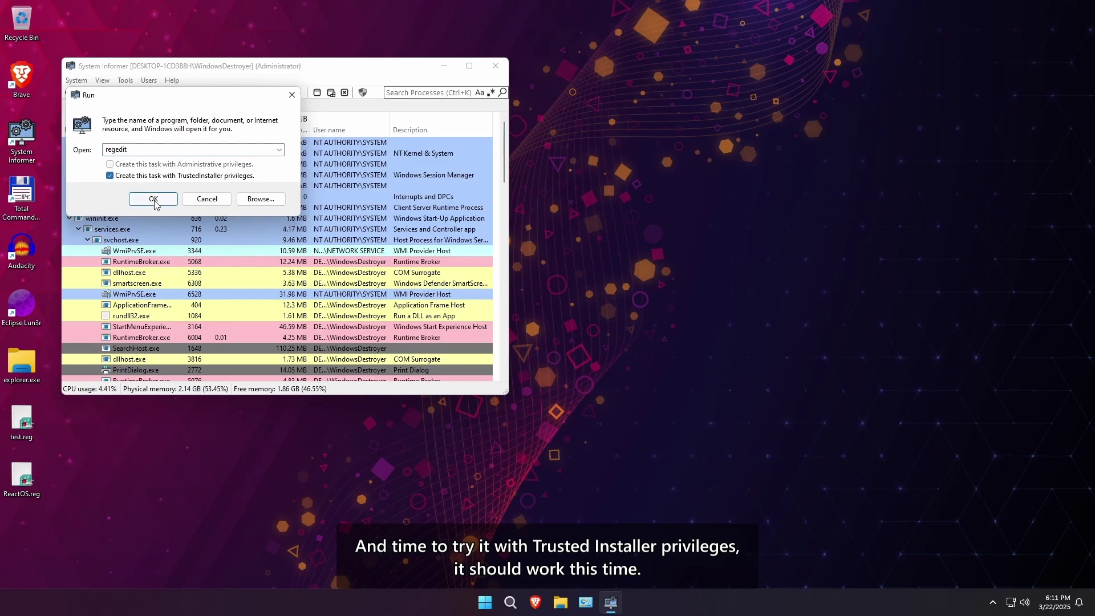
{"action": "left_click", "coordinate": [153, 199]}
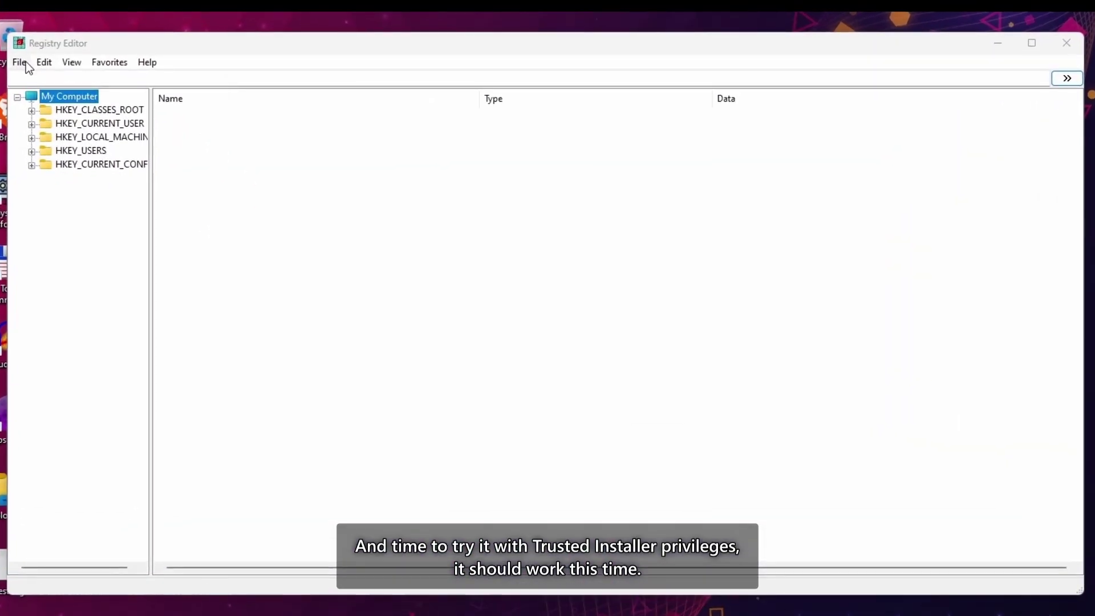
Step: Import the ReactOS registration file from the Desktop folder into the registry
{"action": "left_click", "coordinate": [25, 61]}
{"action": "left_click", "coordinate": [35, 91]}
{"action": "left_click", "coordinate": [23, 61]}
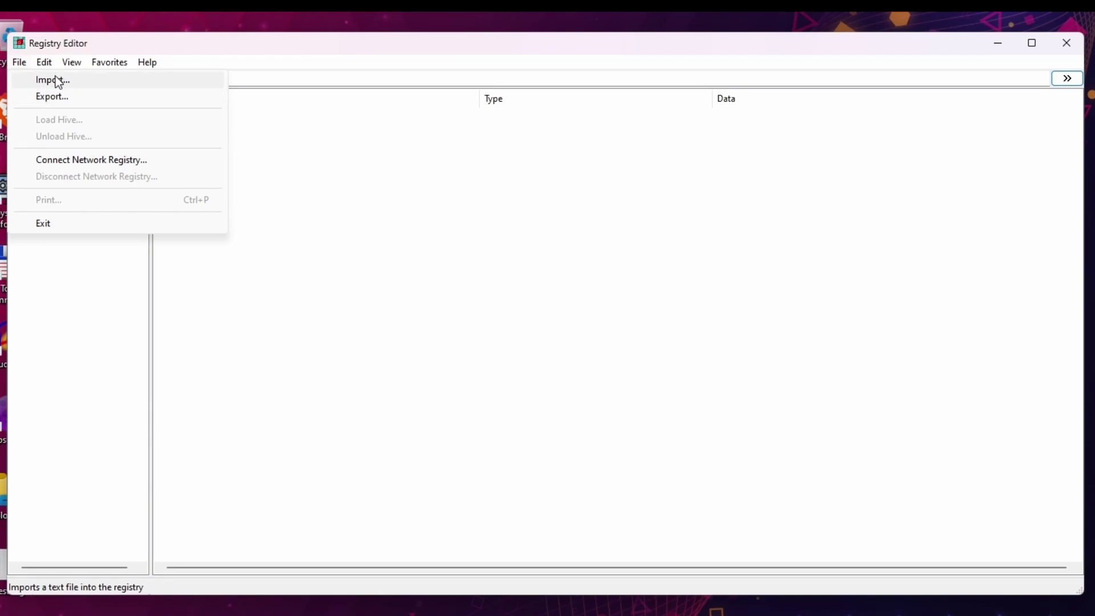
{"action": "left_click", "coordinate": [54, 80]}
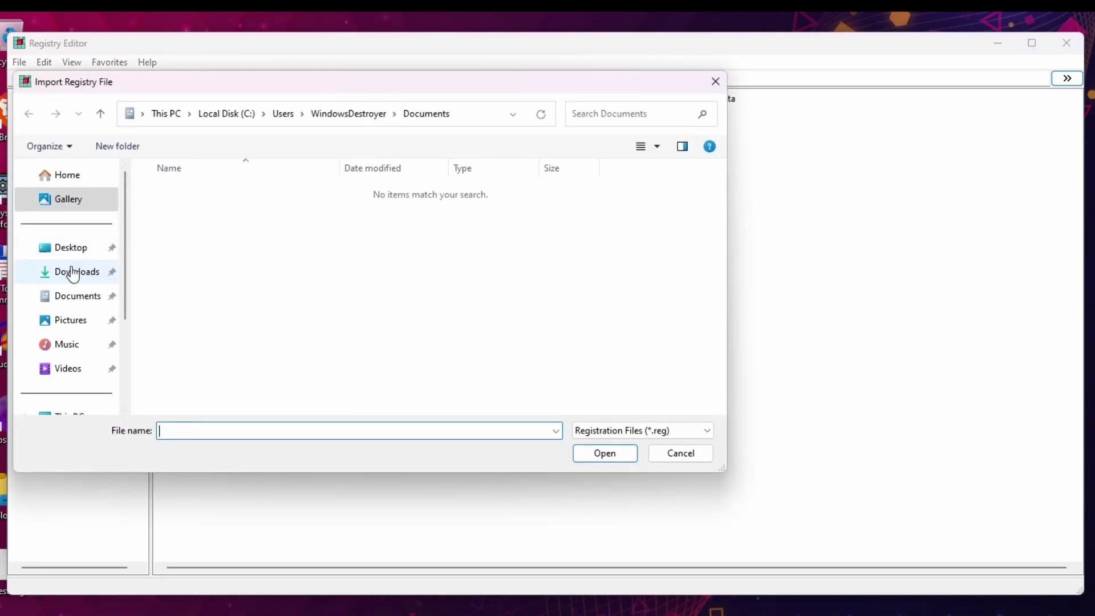
{"action": "left_click", "coordinate": [73, 249]}
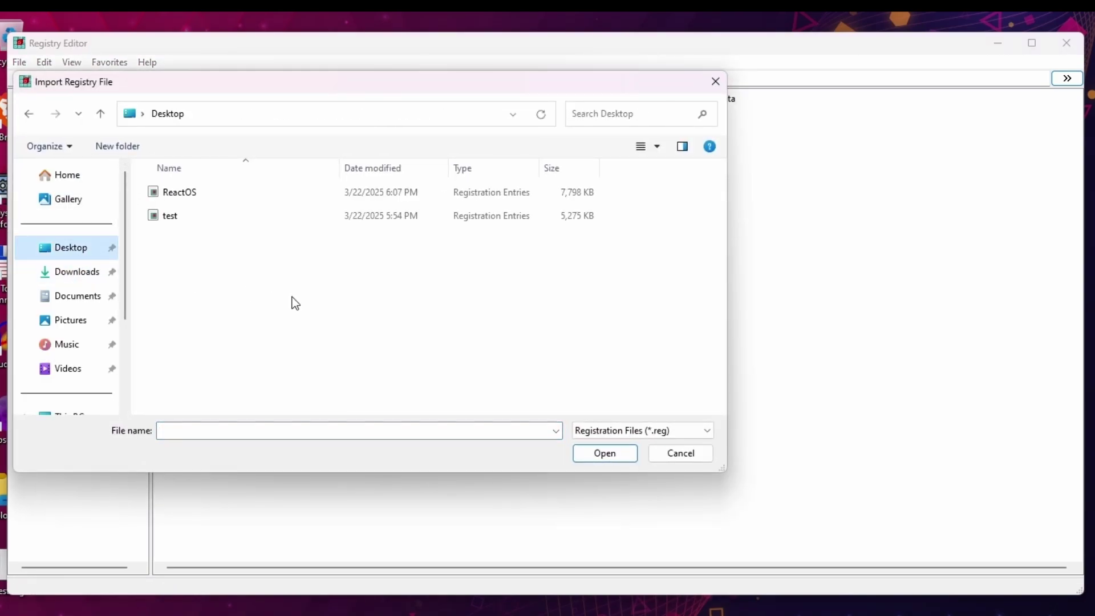
{"action": "left_click", "coordinate": [216, 196]}
{"action": "left_click", "coordinate": [605, 454]}
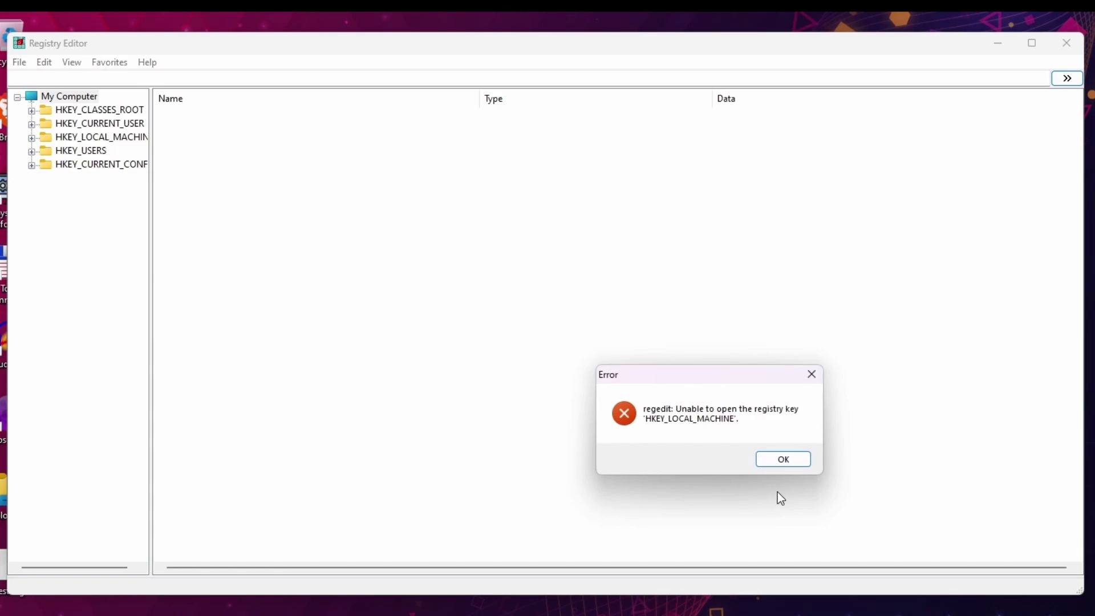
Step: Dismiss the regedit error dialogs for registry keys that cannot be opened so the import continues
{"action": "left_click", "coordinate": [789, 463]}
{"action": "left_click", "coordinate": [795, 460]}
{"action": "left_click", "coordinate": [796, 460]}
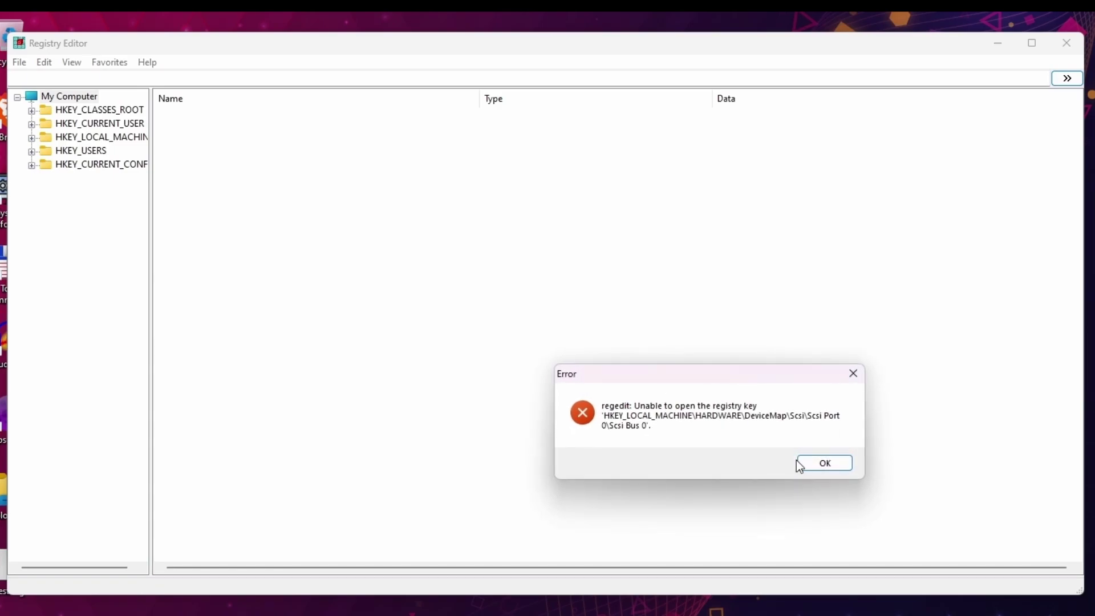
{"action": "left_click", "coordinate": [797, 462]}
{"action": "left_click", "coordinate": [798, 463]}
{"action": "left_click", "coordinate": [799, 463]}
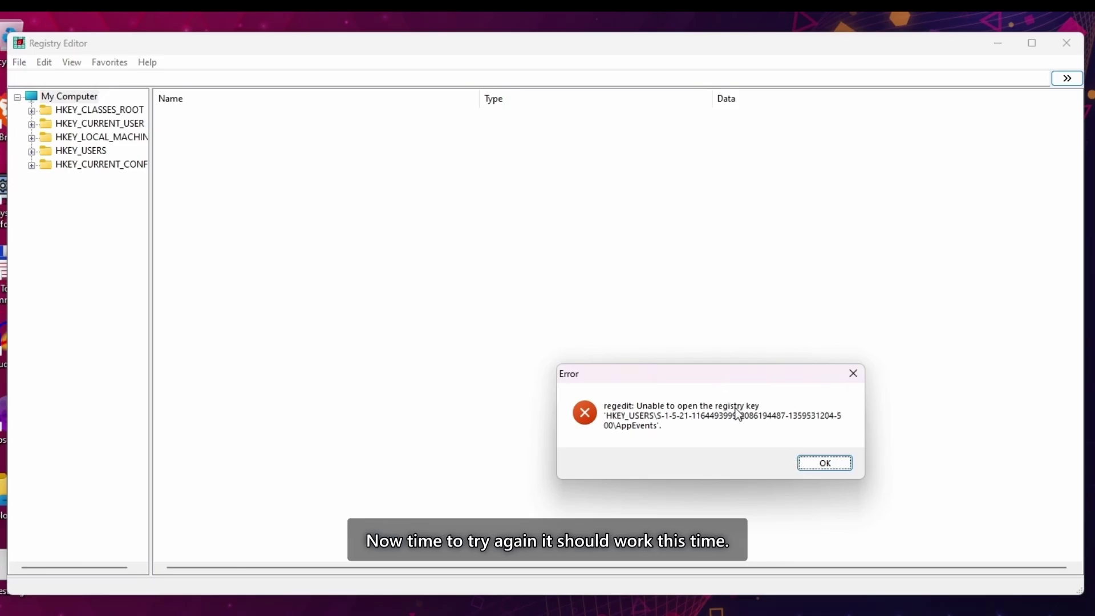
{"action": "left_click", "coordinate": [805, 460]}
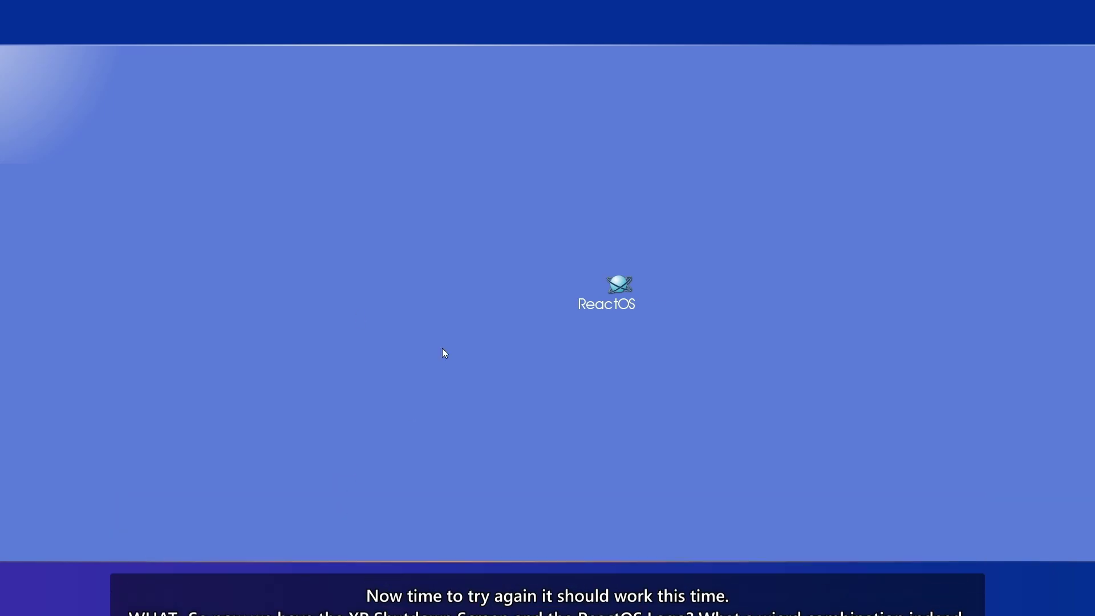
{"action": "mouse_move", "coordinate": [213, 5]}
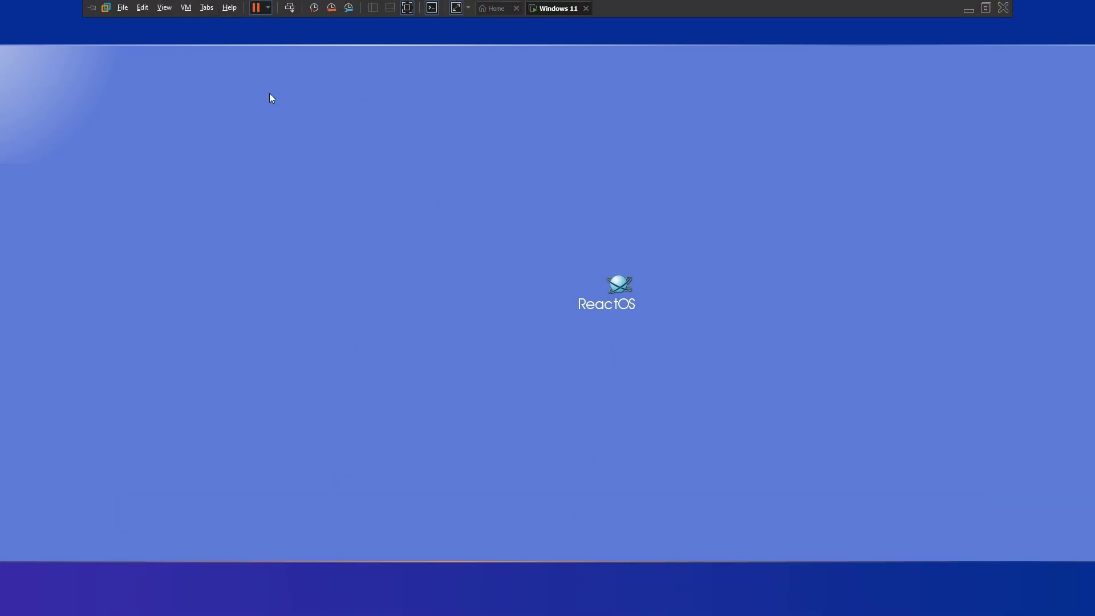